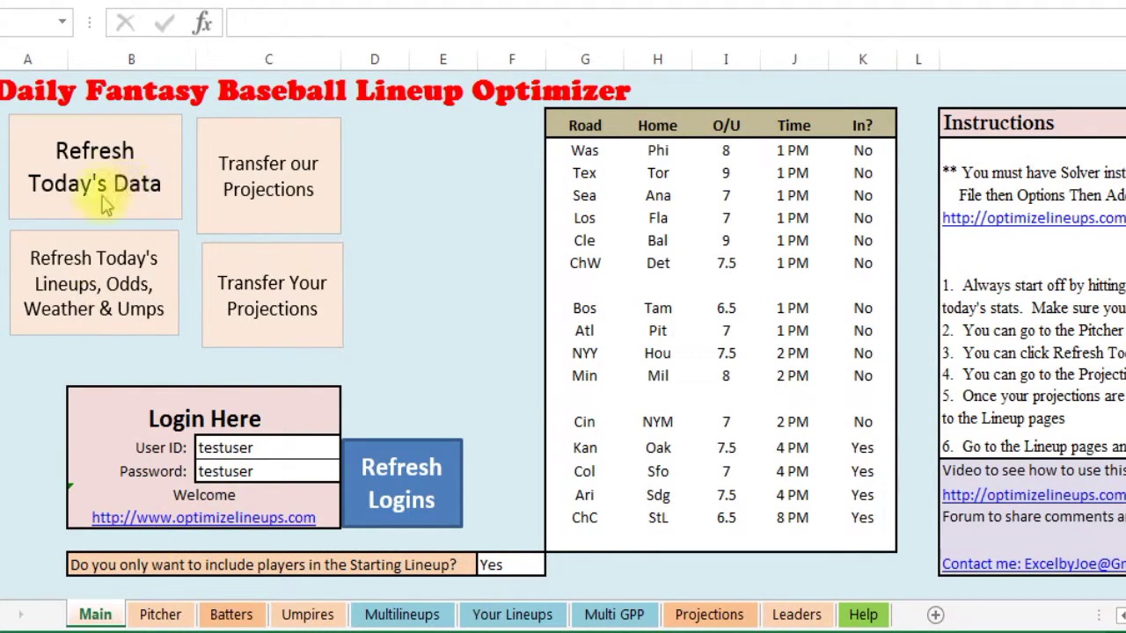
Look over the Pitcher and Batters sheets, then come back to the Main sheet.
click(183, 616)
click(226, 615)
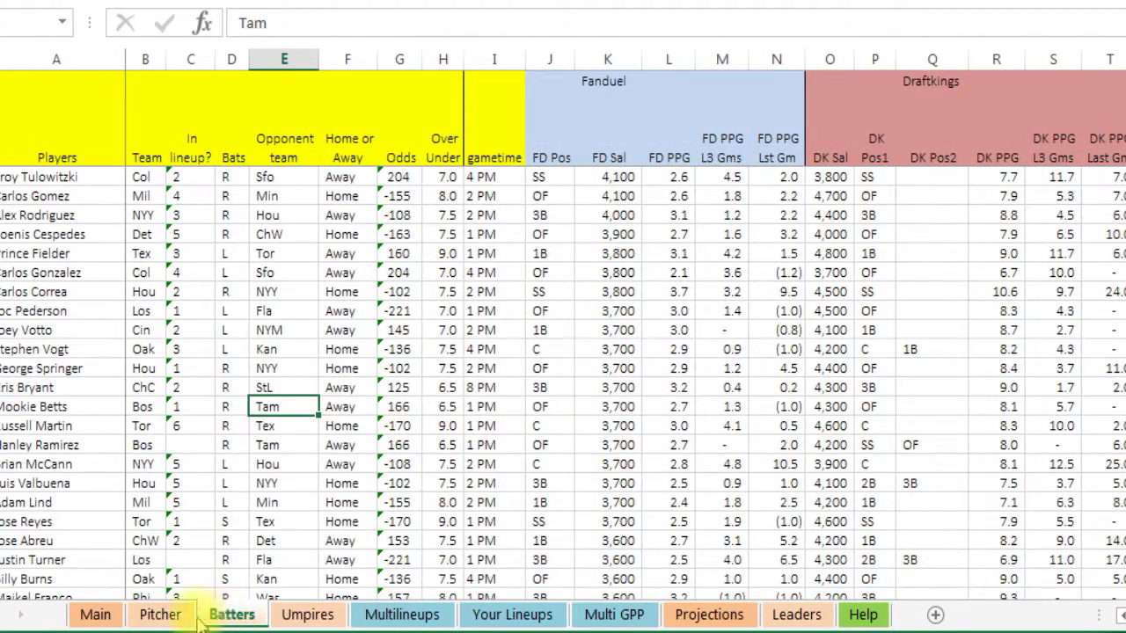
click(95, 616)
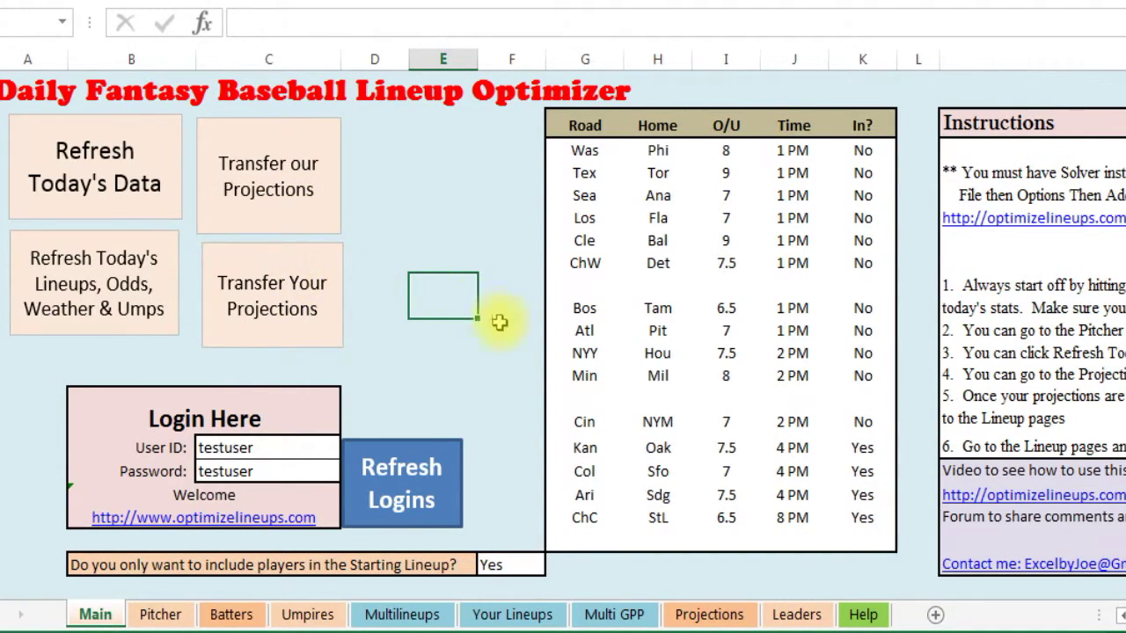
Toggle the Was game's In? to Yes and back to No, then fill No down to Cin.
click(796, 265)
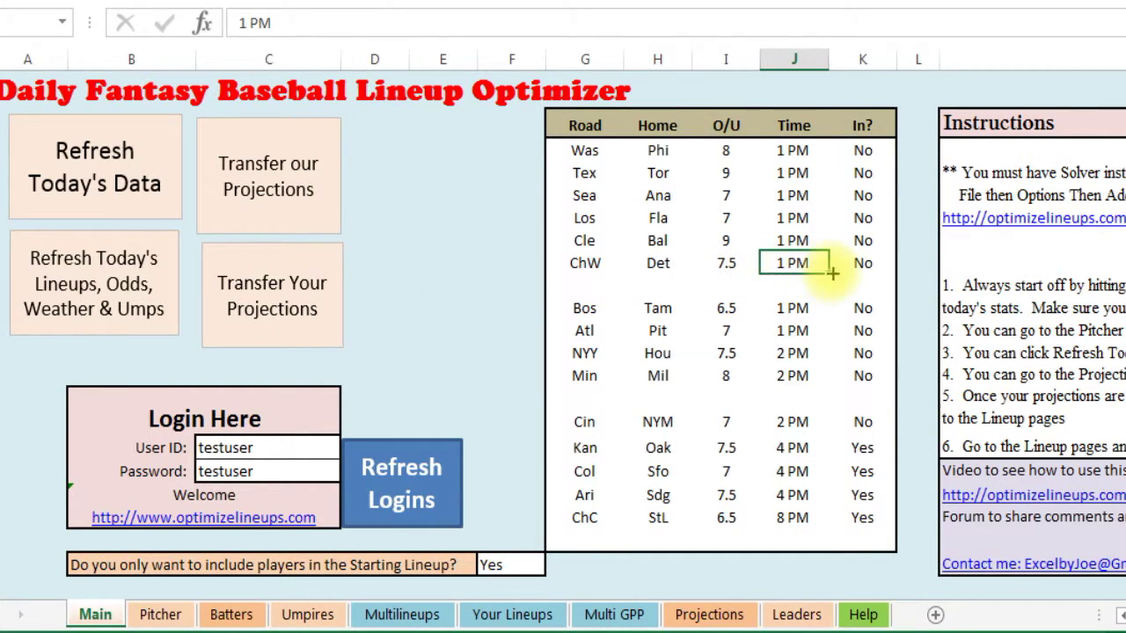
click(851, 263)
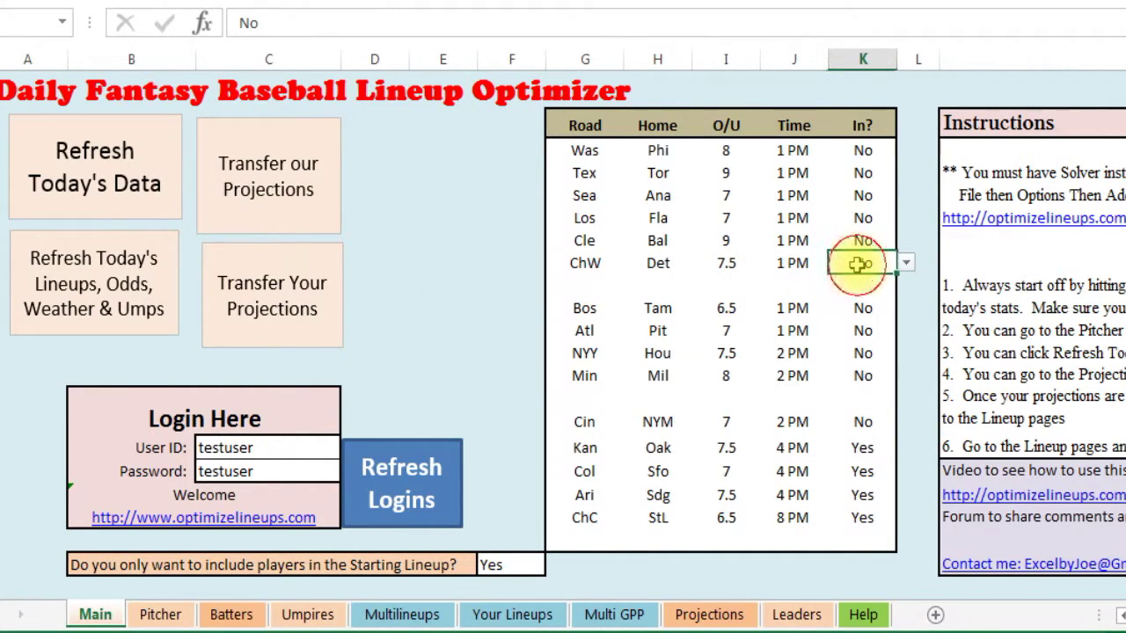
click(862, 151)
click(906, 152)
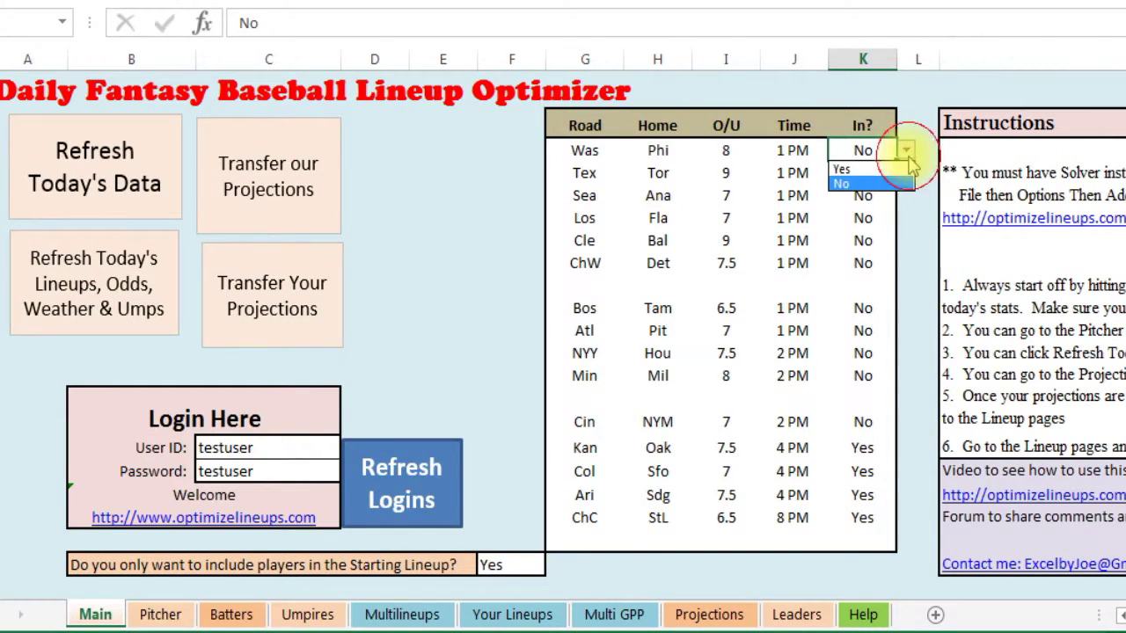
click(876, 170)
click(906, 151)
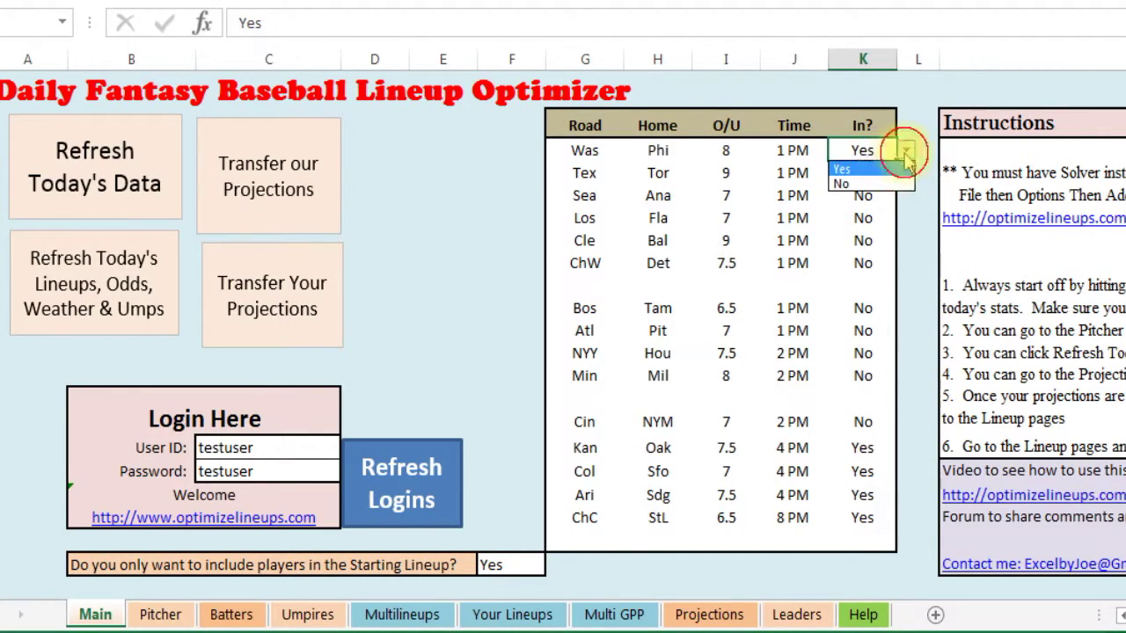
click(864, 184)
click(884, 174)
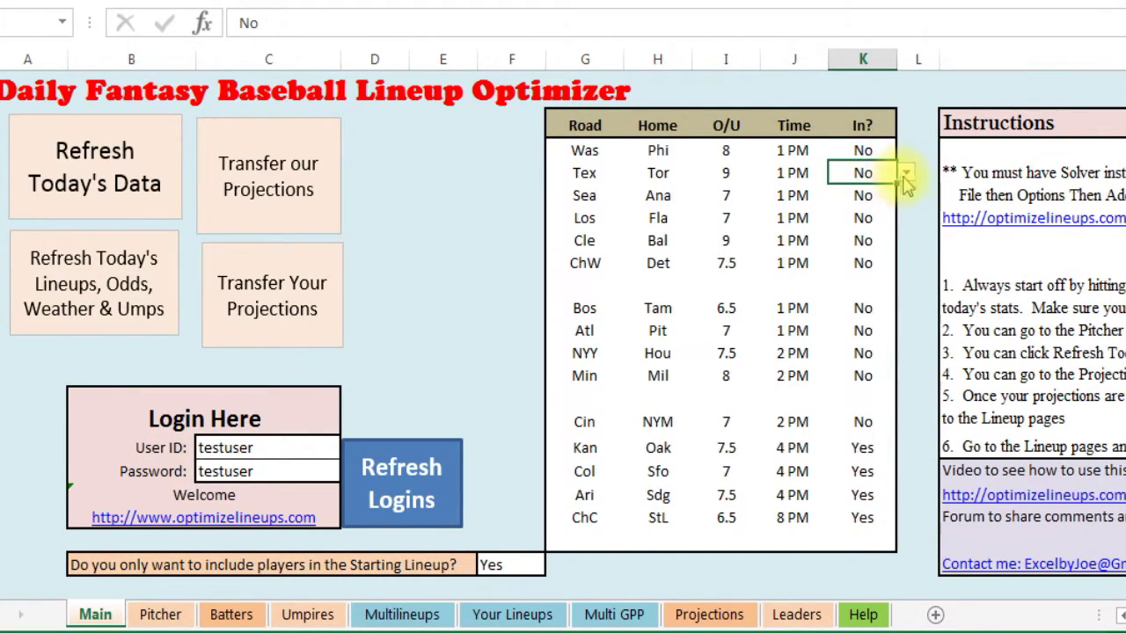
drag(896, 181, 933, 422)
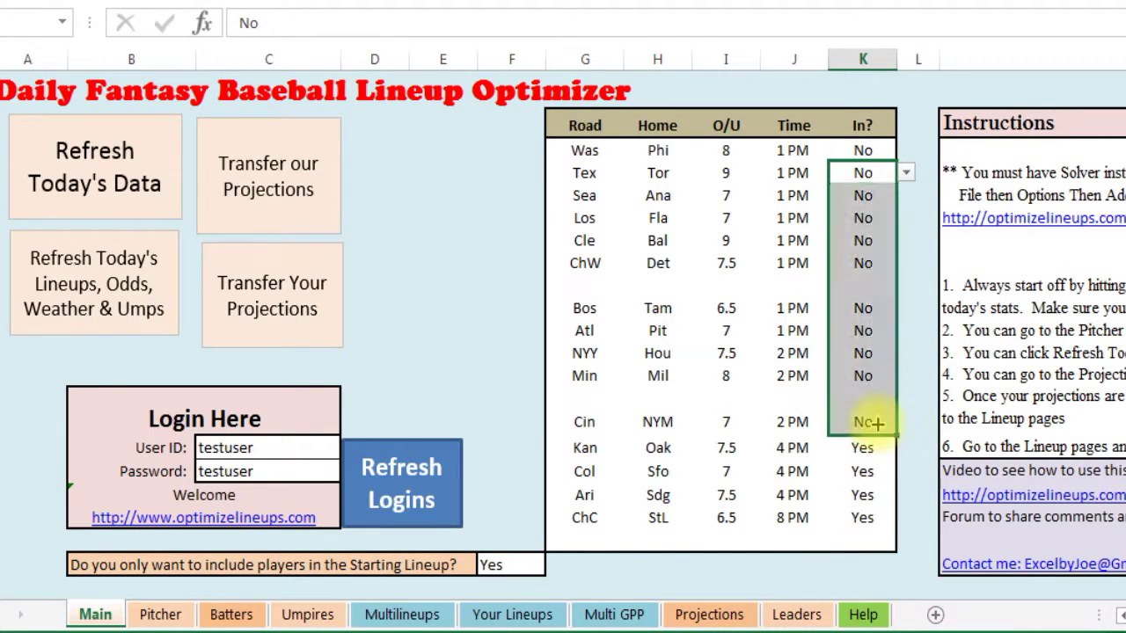
click(858, 288)
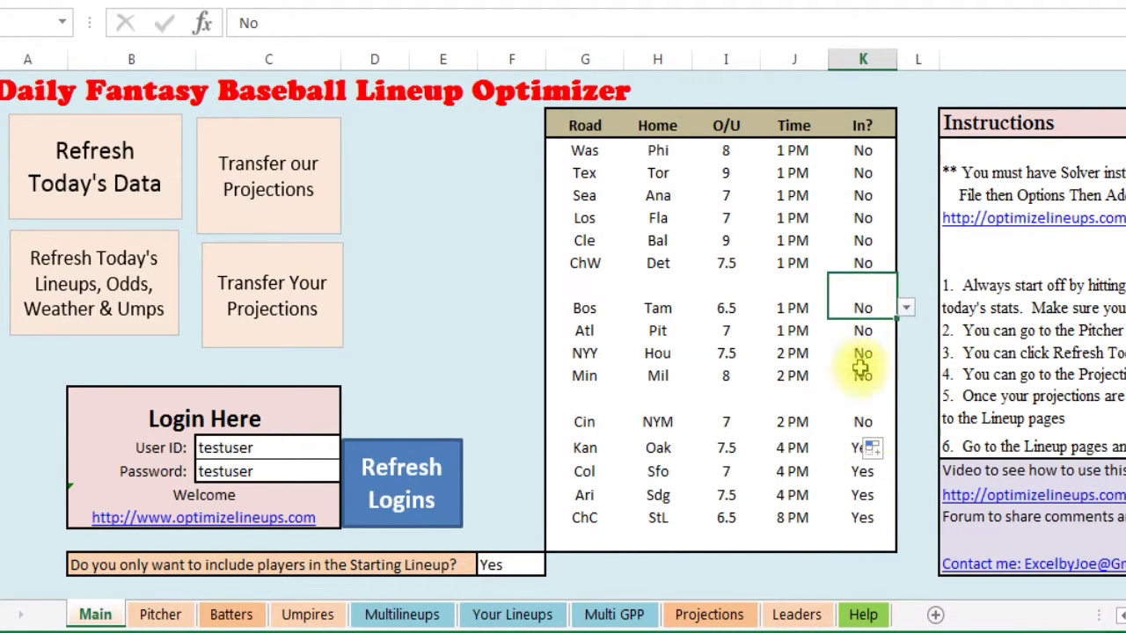
Review the Kan and Ari game rows and the batters' In lineup? values.
click(845, 451)
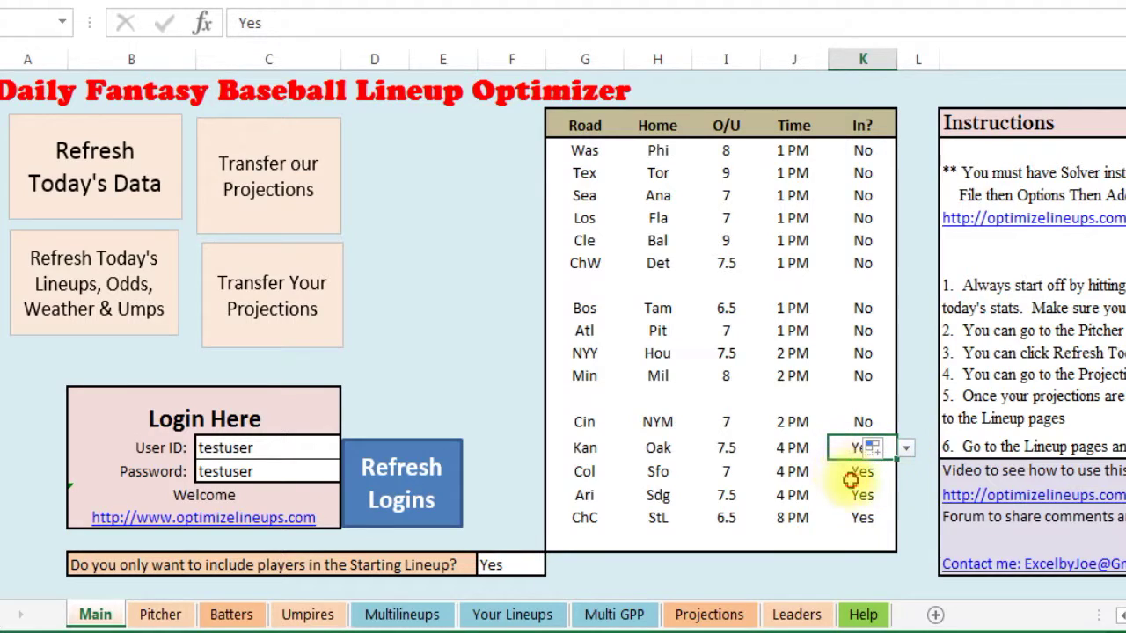
click(852, 495)
click(591, 450)
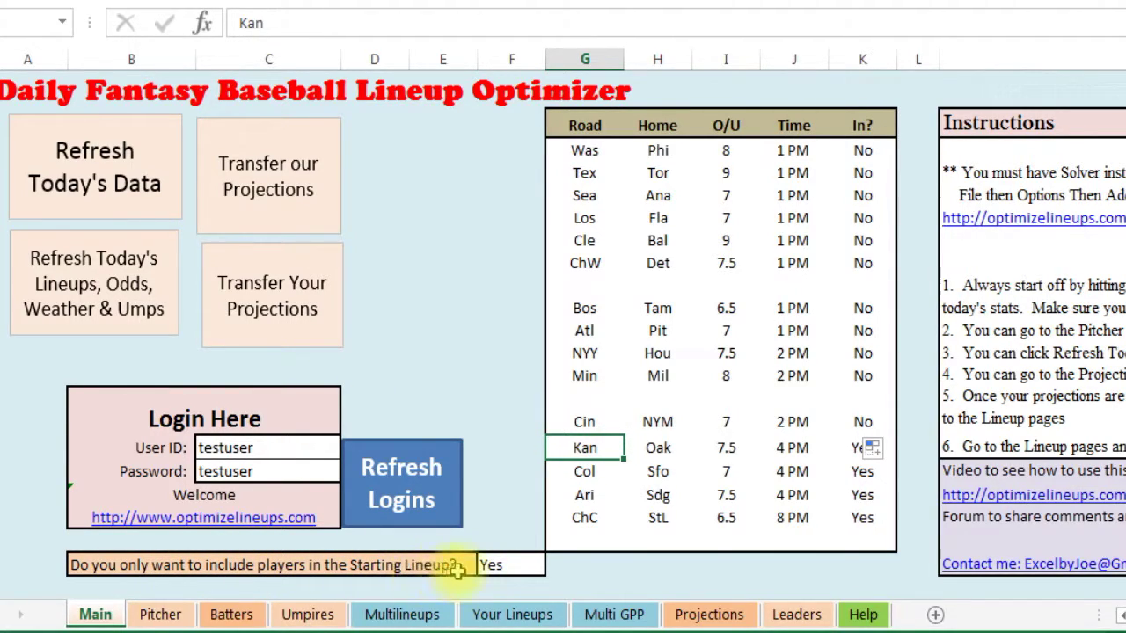
click(233, 616)
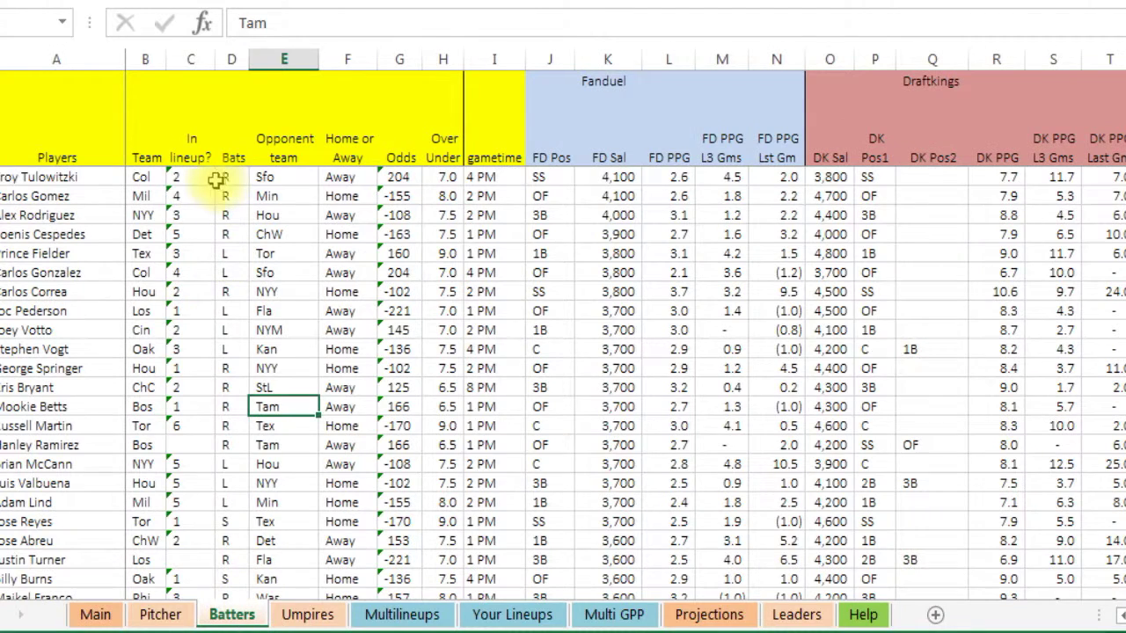
click(190, 292)
click(191, 440)
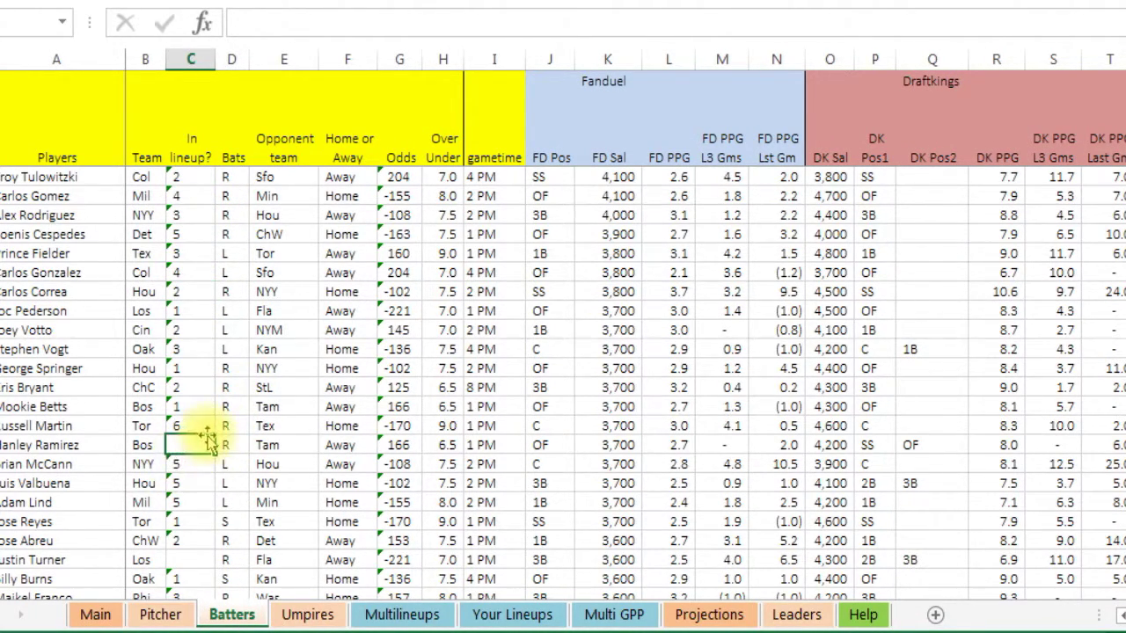
click(95, 615)
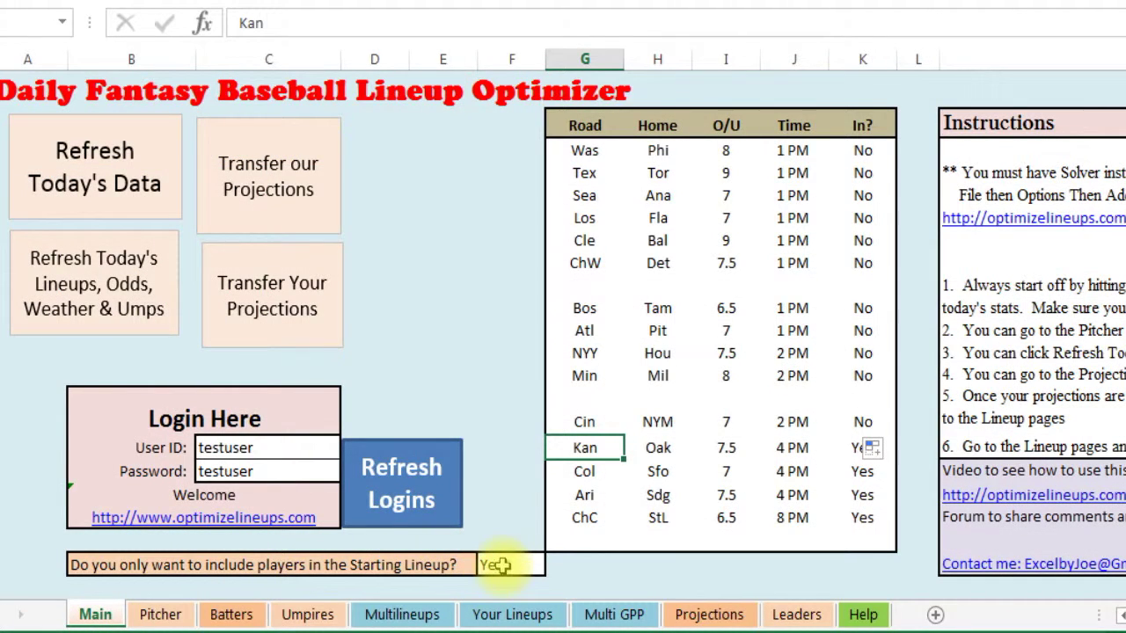
Keep starting-lineup-only set to Yes and transfer the projections into the lineup sheets.
click(538, 564)
click(554, 565)
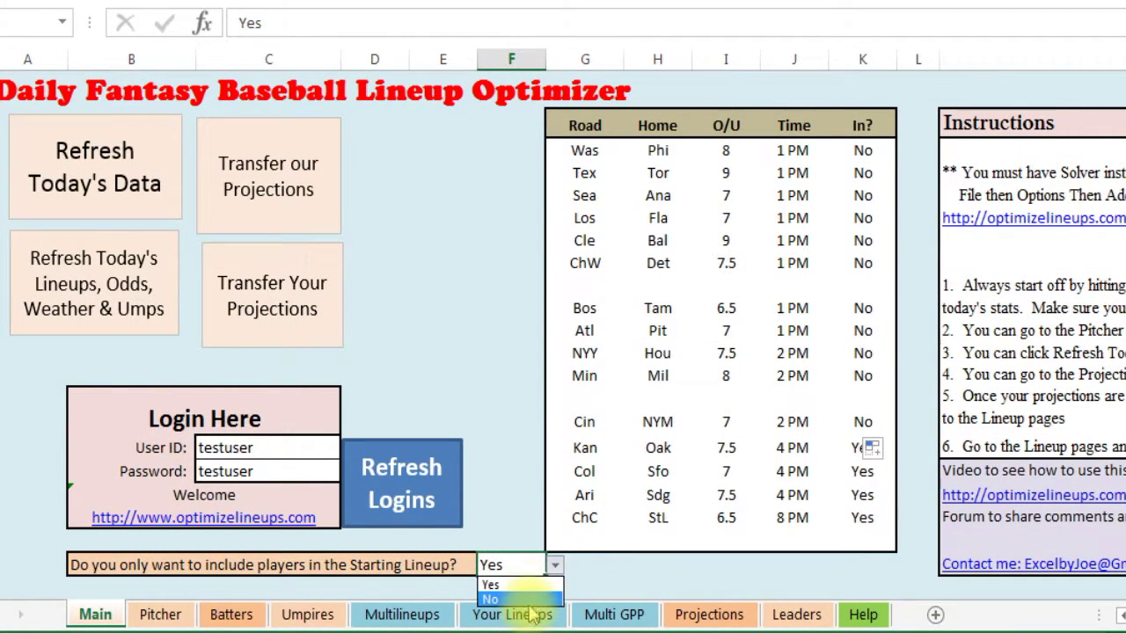
click(503, 585)
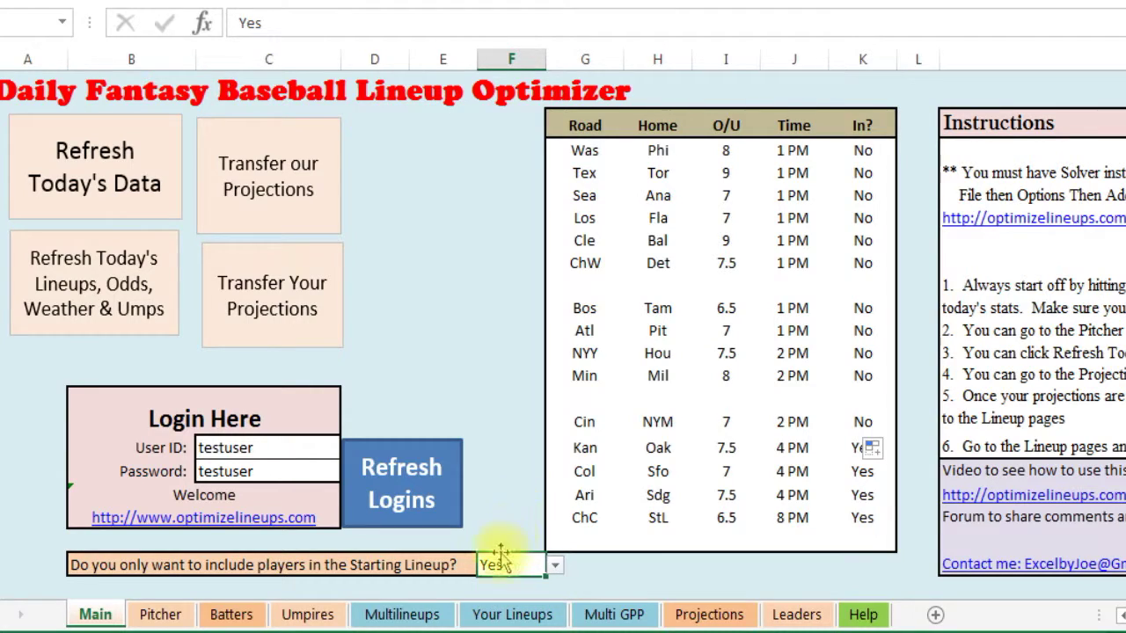
click(658, 450)
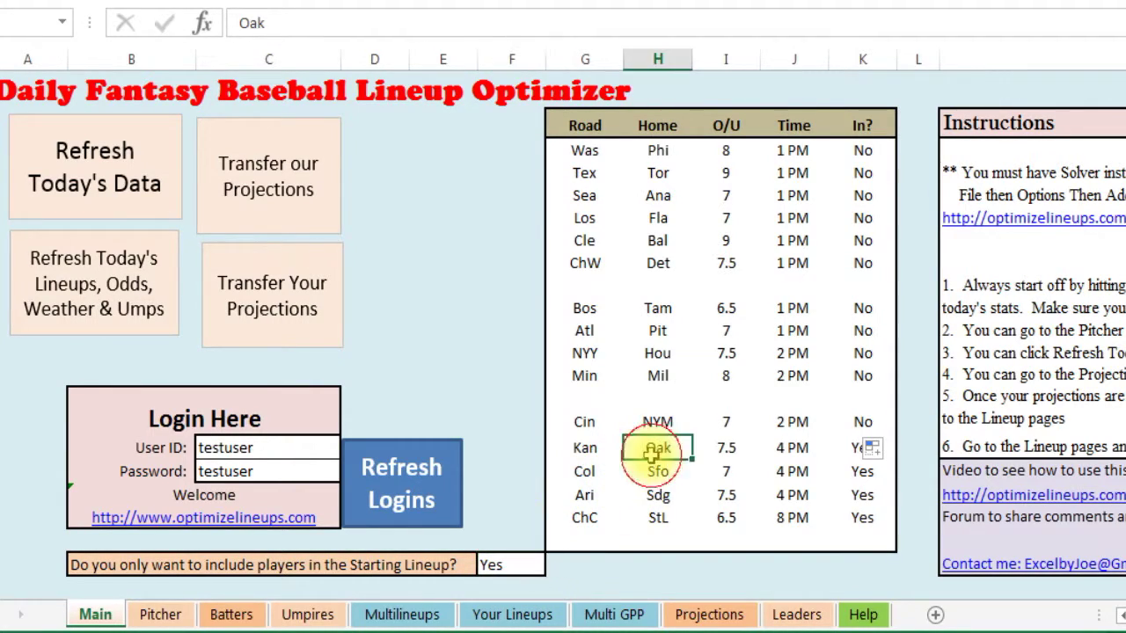
click(726, 494)
click(302, 192)
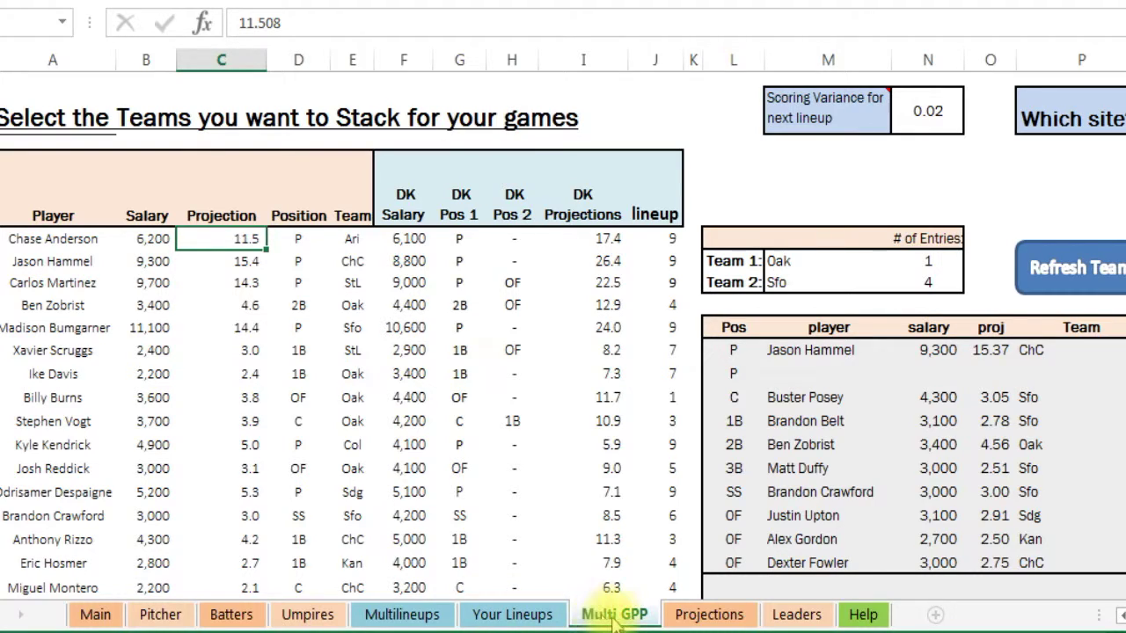
On Multilineups, review players' team, FanDuel salary, positions and lineup counts.
click(424, 613)
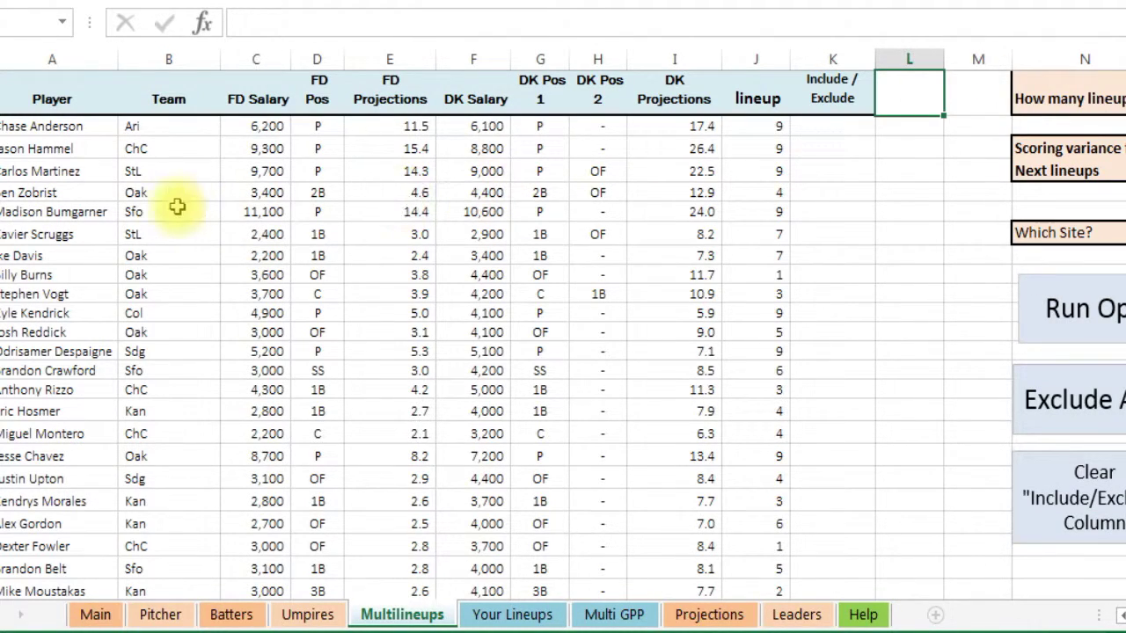
click(176, 212)
click(259, 255)
click(317, 234)
click(540, 234)
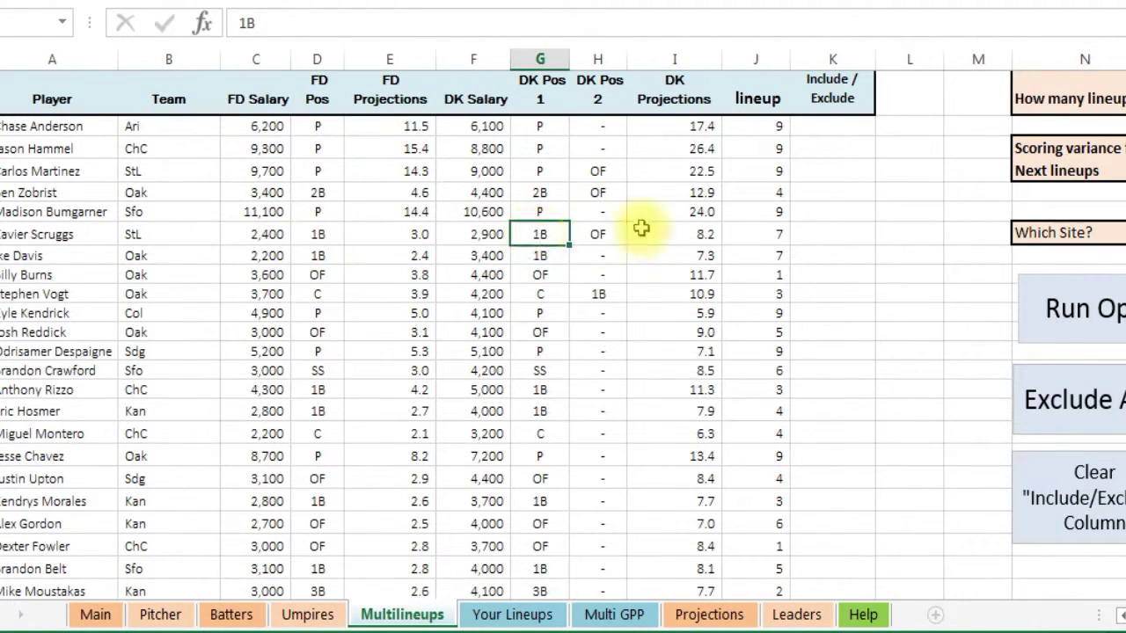
click(755, 211)
click(756, 275)
click(755, 211)
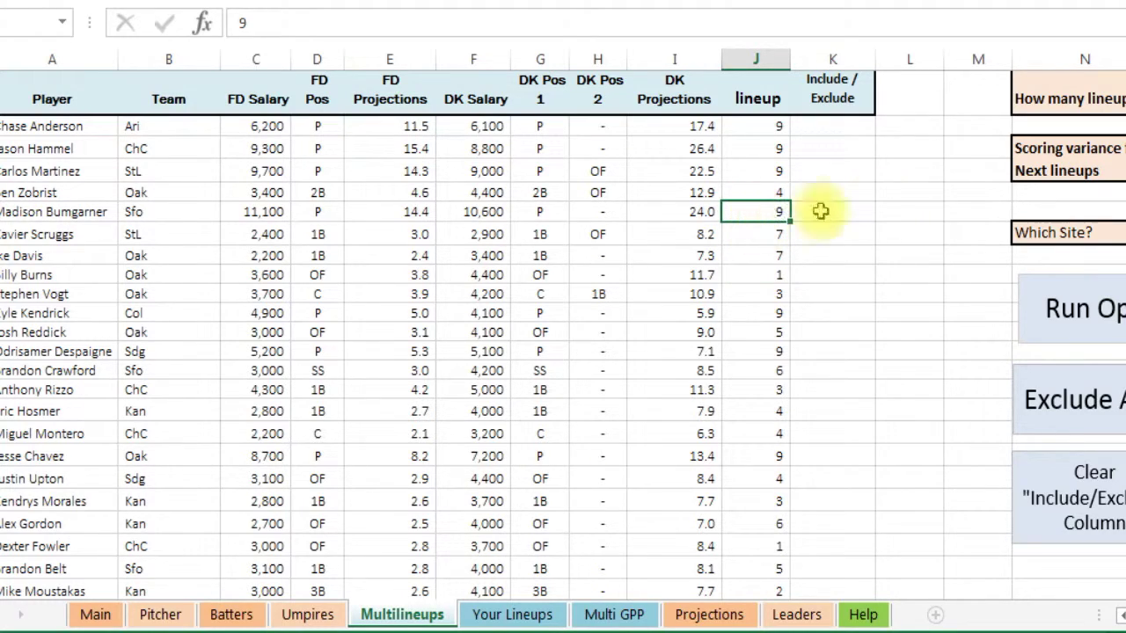
Set the third player's Include/Exclude to Include, then Exclude, then clear it.
click(833, 169)
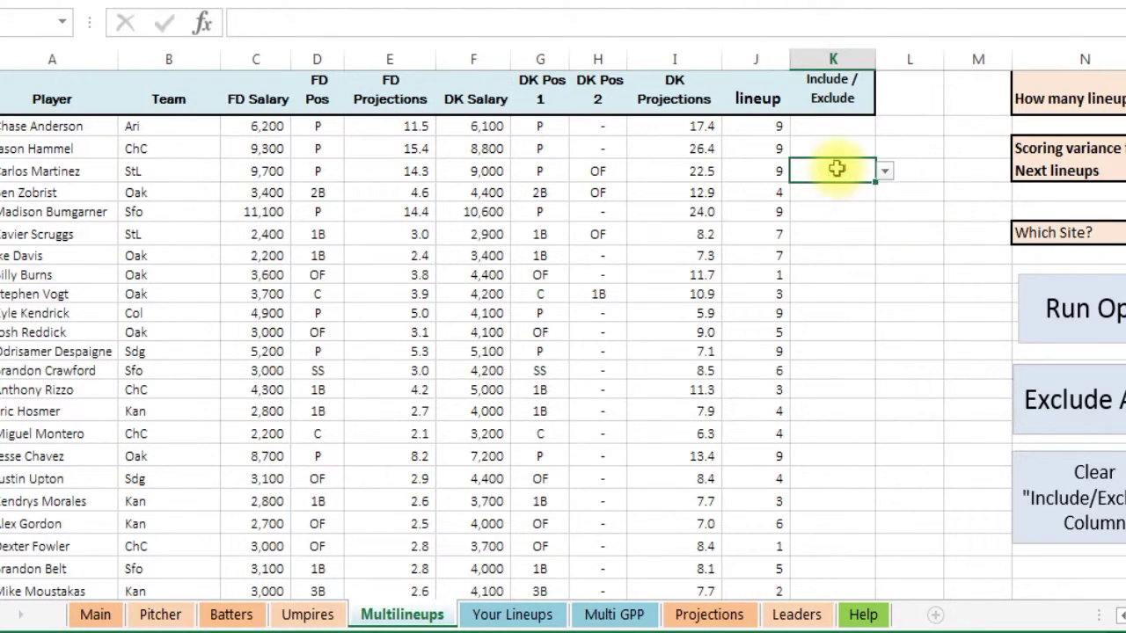
click(885, 170)
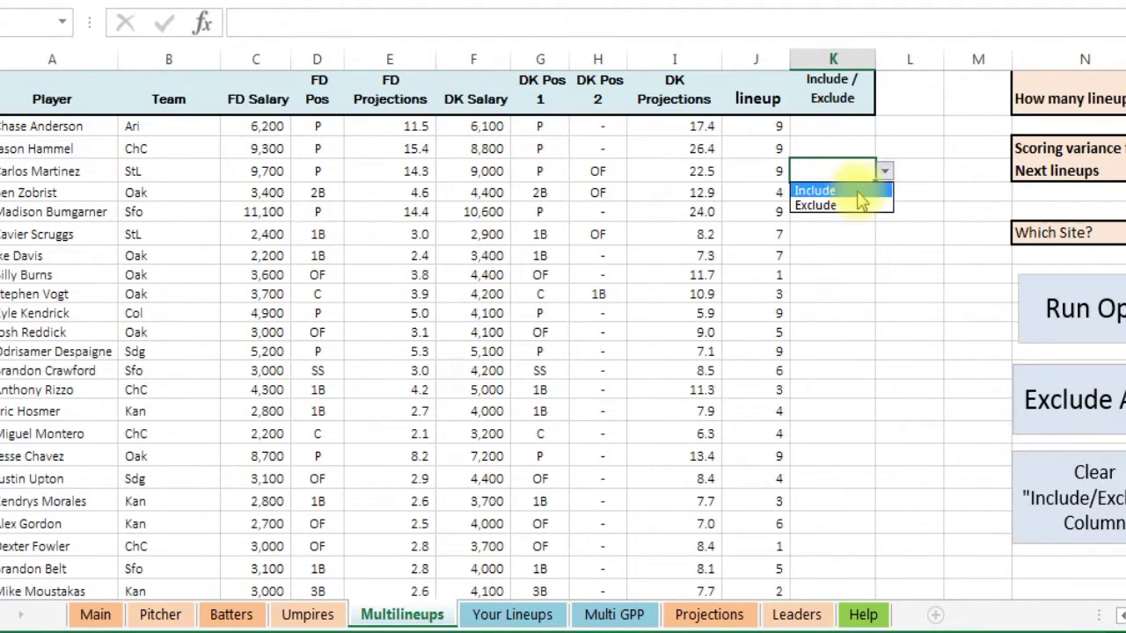
click(859, 191)
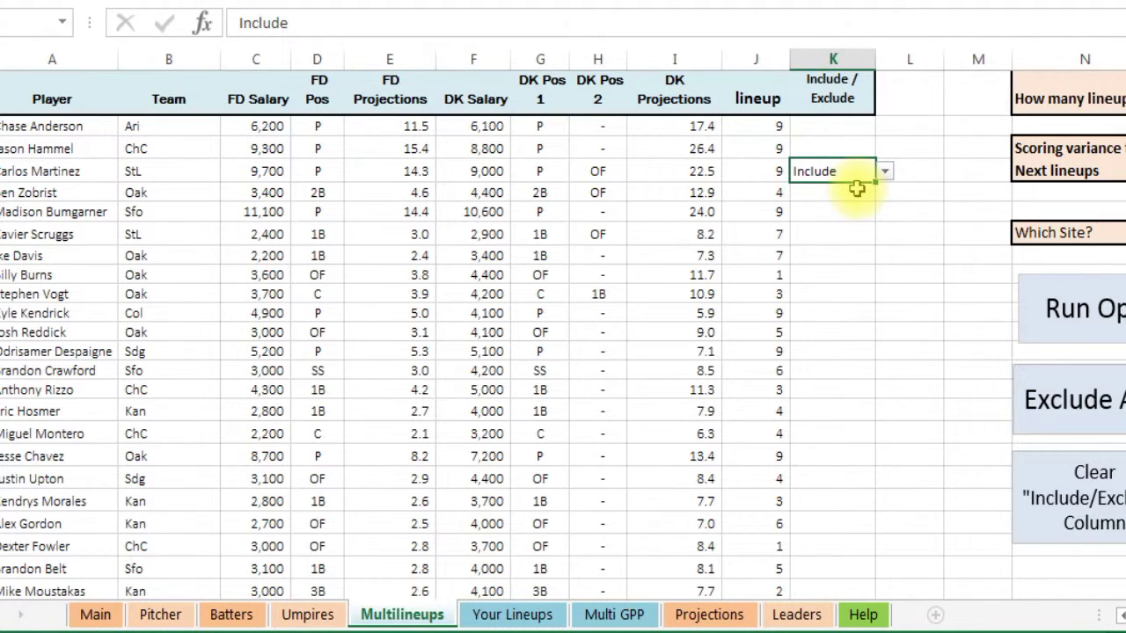
click(885, 172)
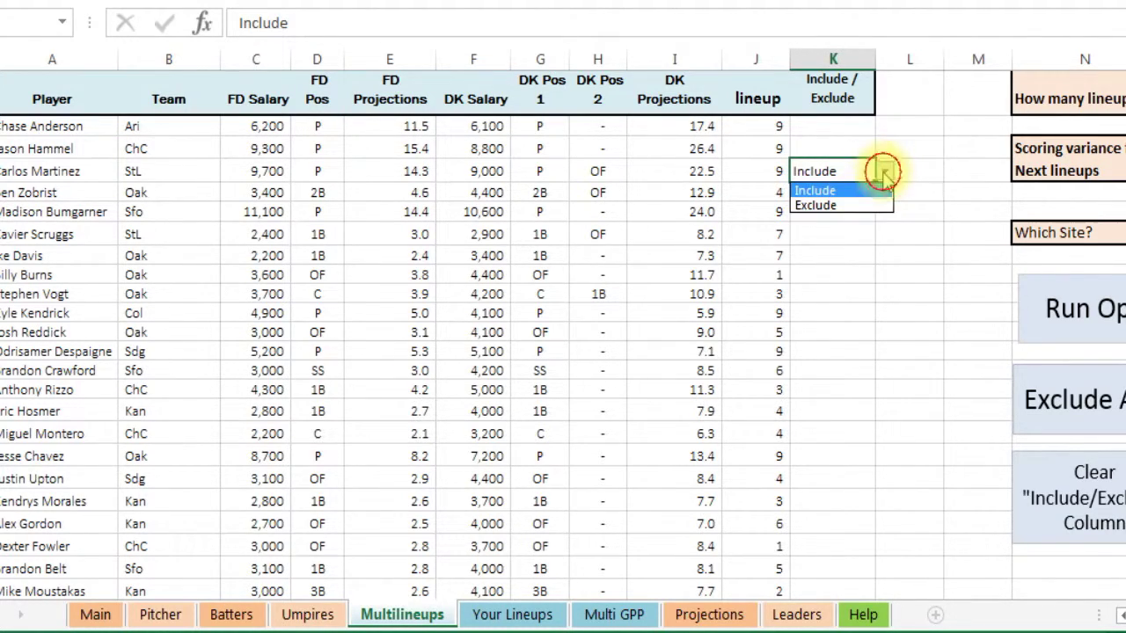
click(870, 205)
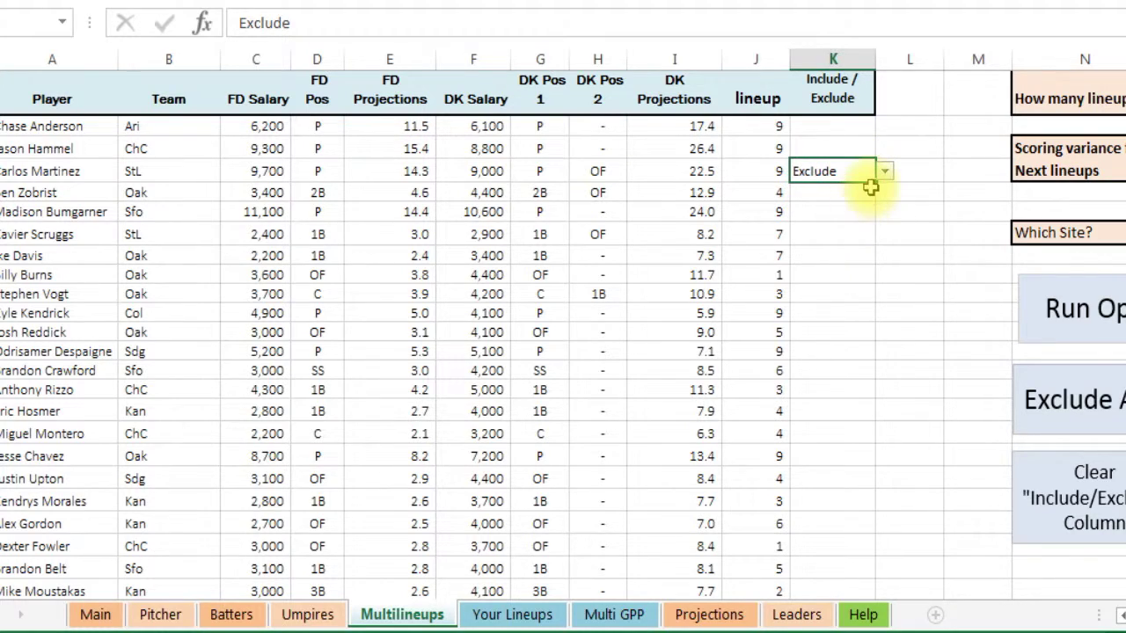
key(Delete)
Check other Include/Exclude cells and a pitcher's 11,100 FanDuel salary and projection.
click(828, 212)
click(831, 255)
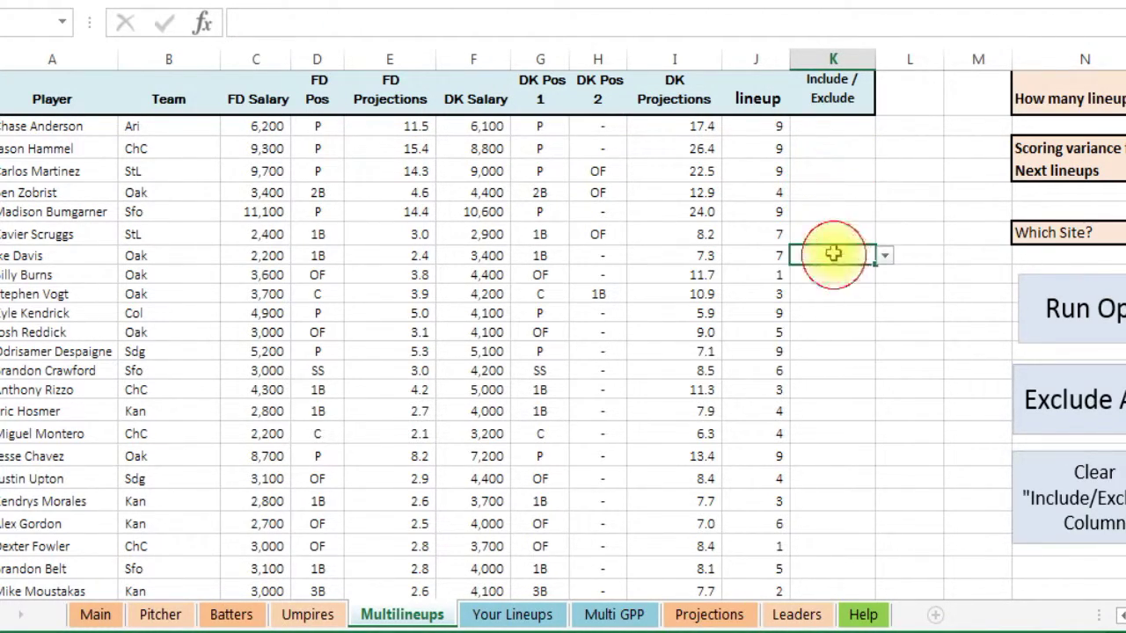
click(840, 190)
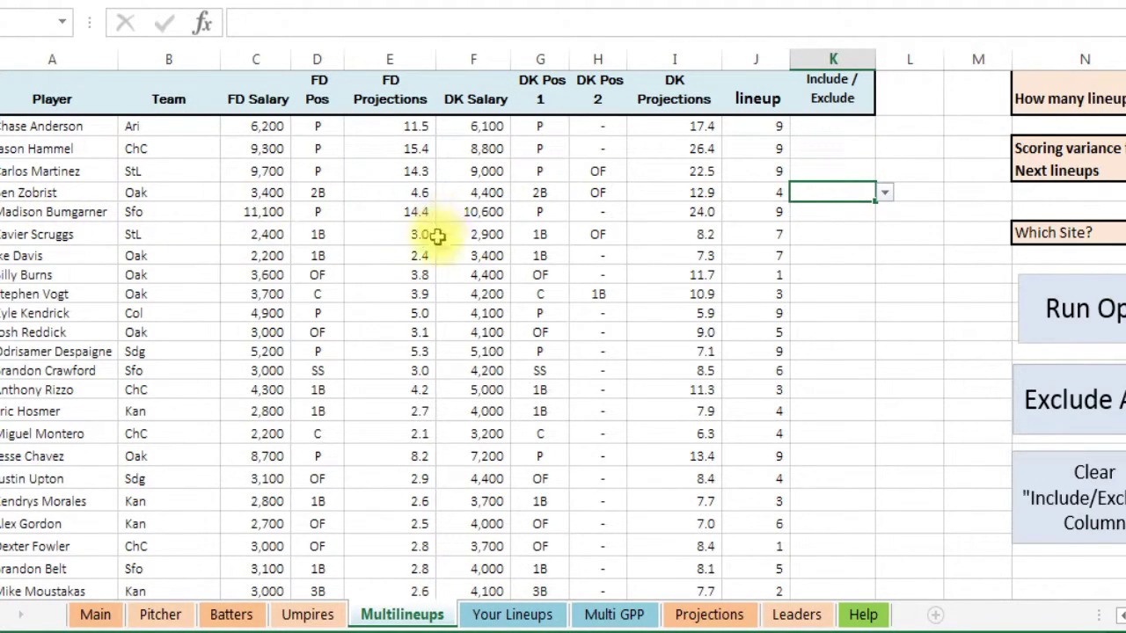
click(259, 211)
click(391, 209)
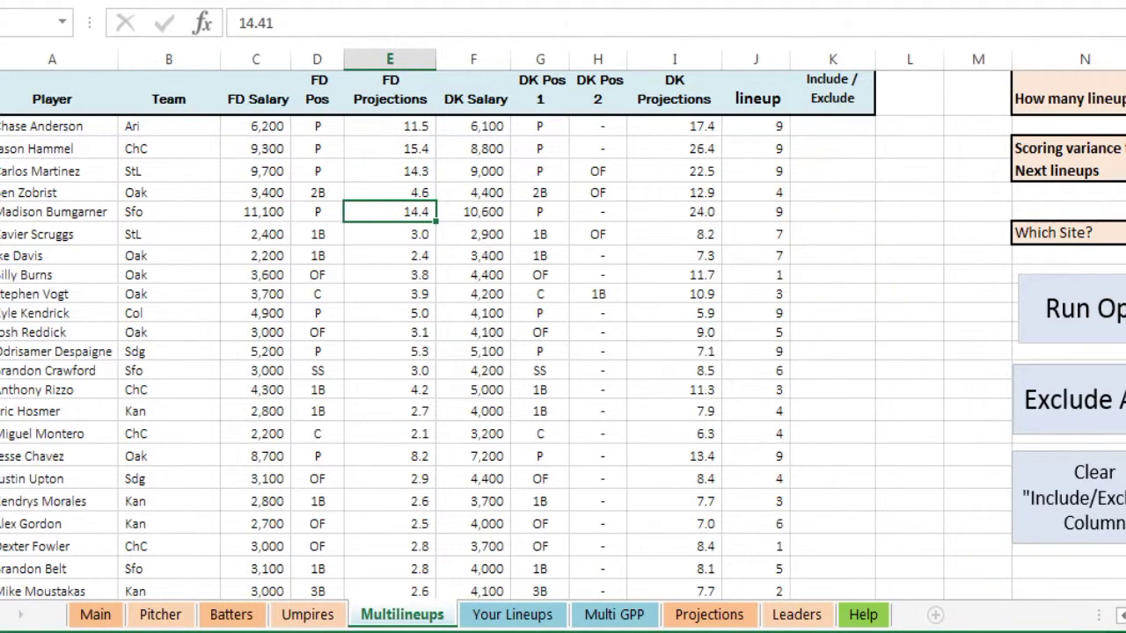
scroll(563, 325, right, 3)
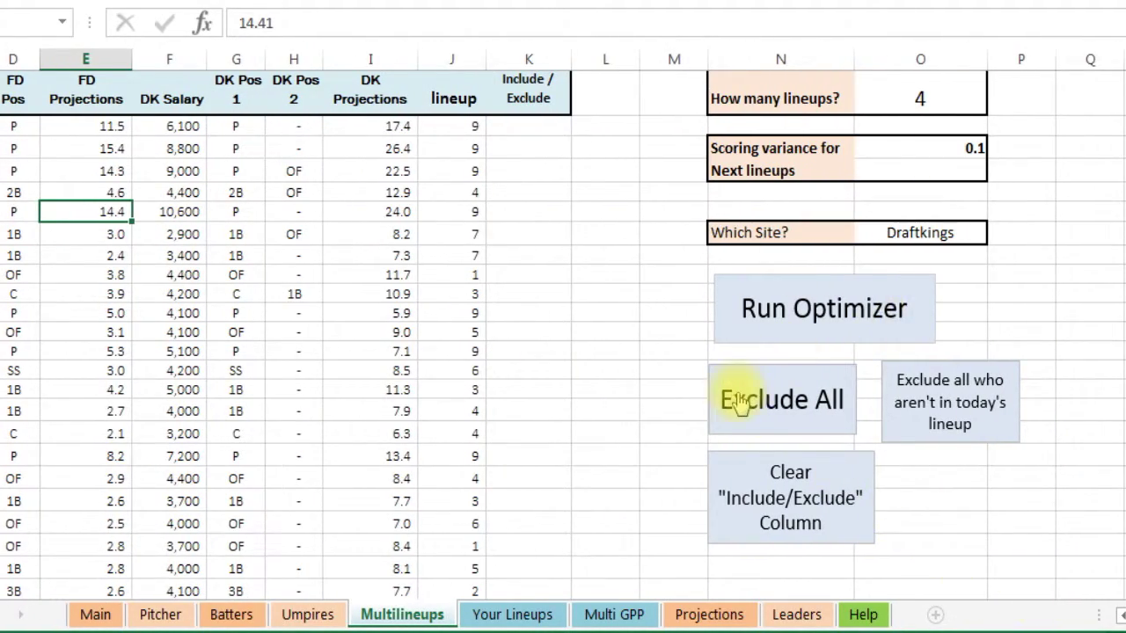
Mark every player Exclude, then empty the whole Include/Exclude column.
click(740, 400)
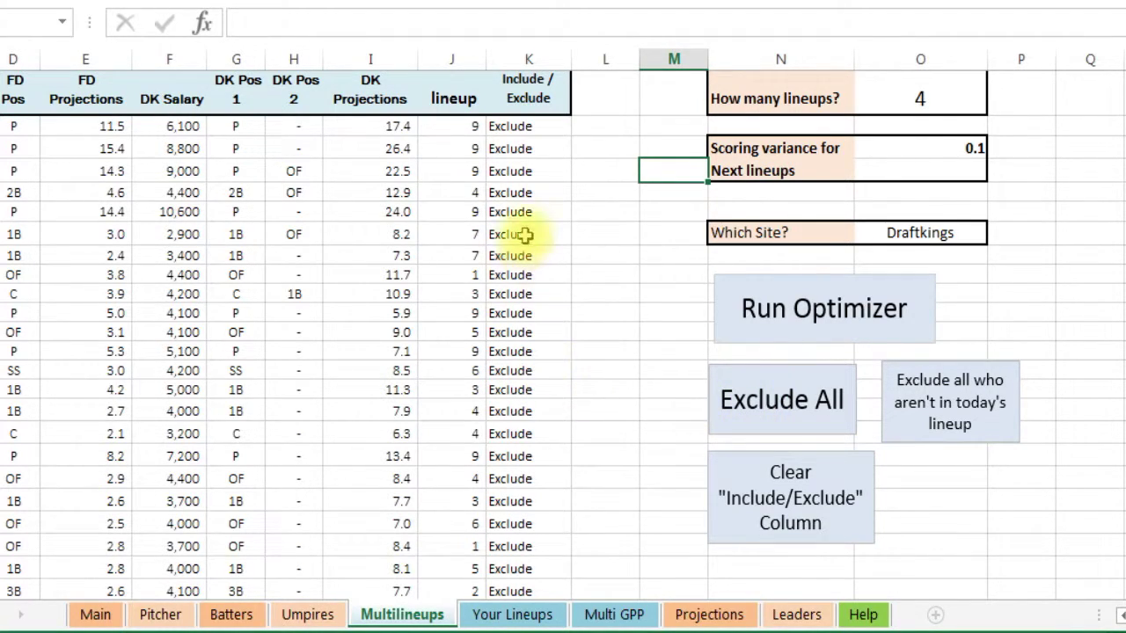
click(533, 296)
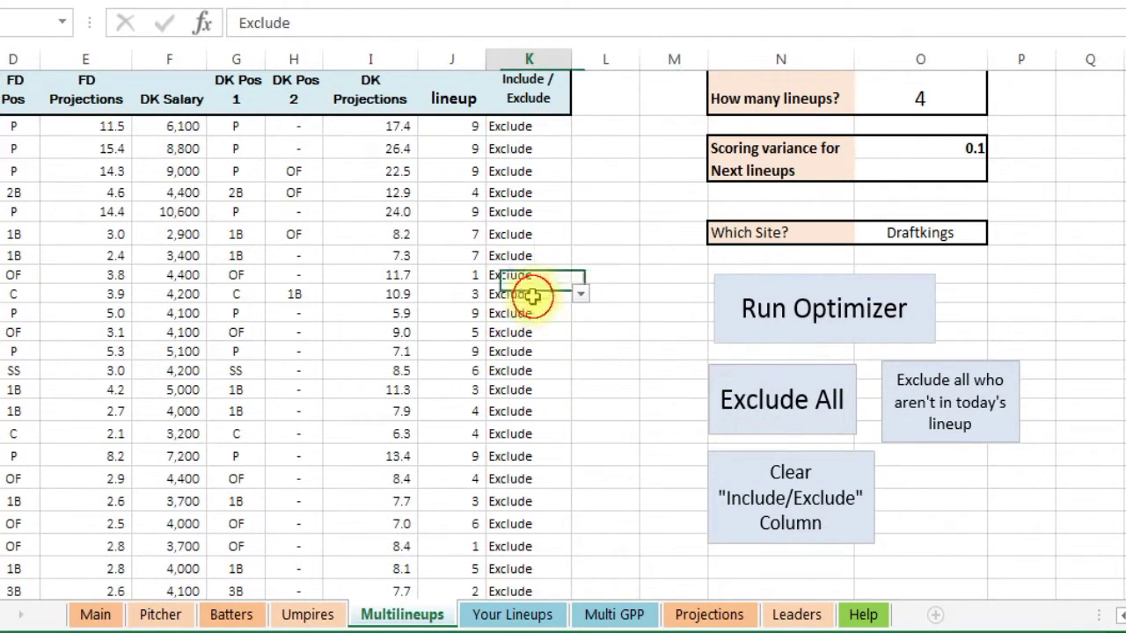
click(524, 434)
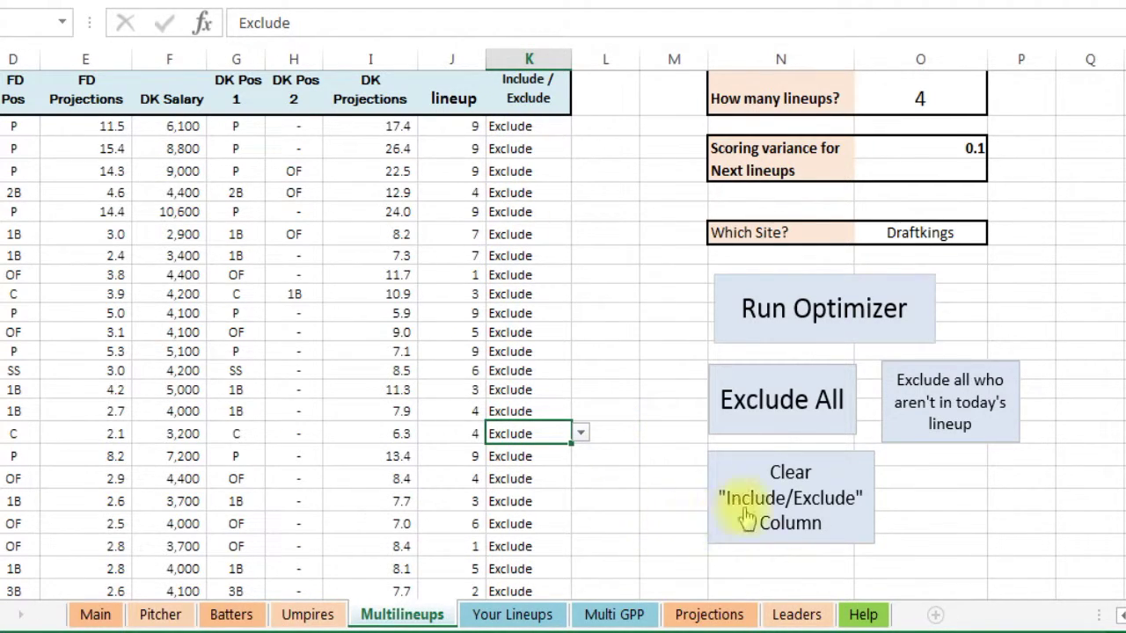
click(779, 498)
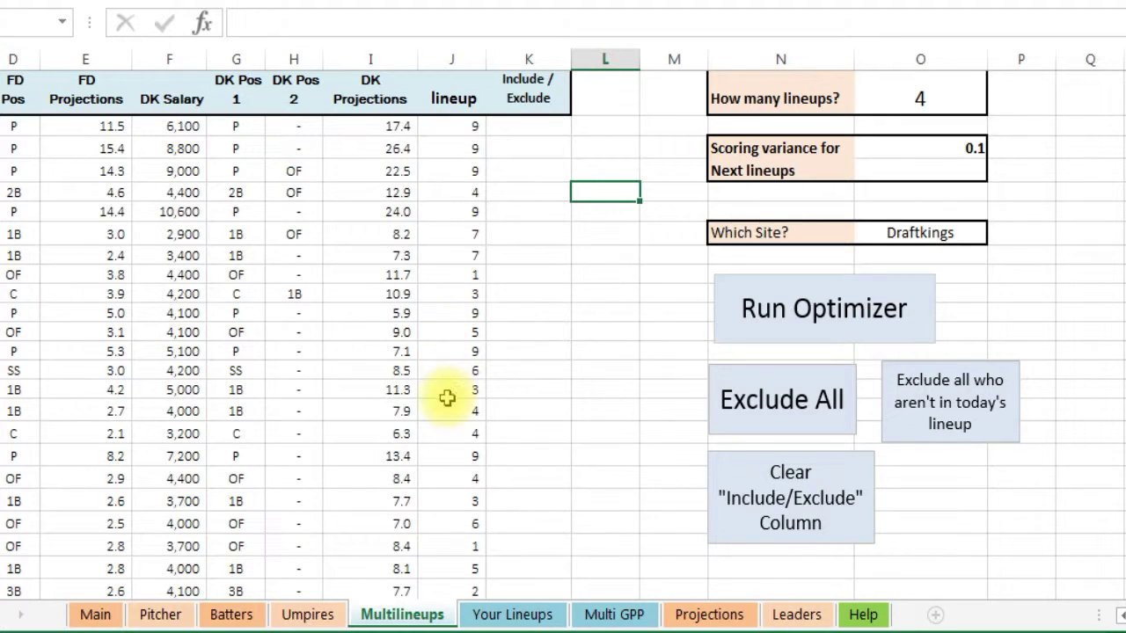
Review several players' lineup counts, such as 9, 4 and 3.
click(458, 351)
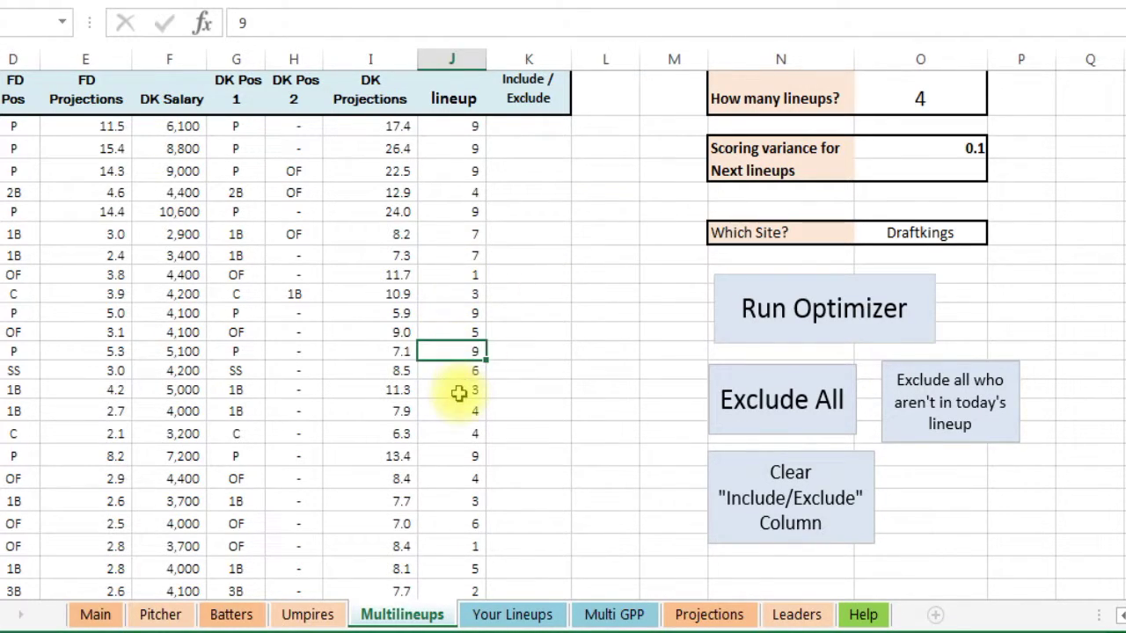
click(454, 389)
click(463, 333)
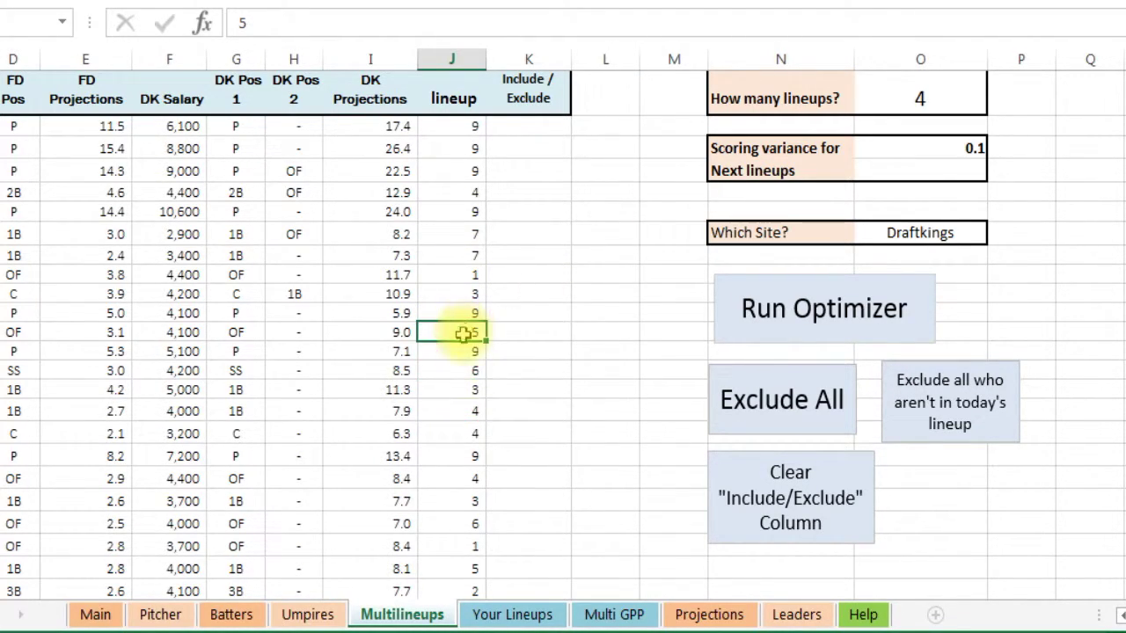
click(460, 408)
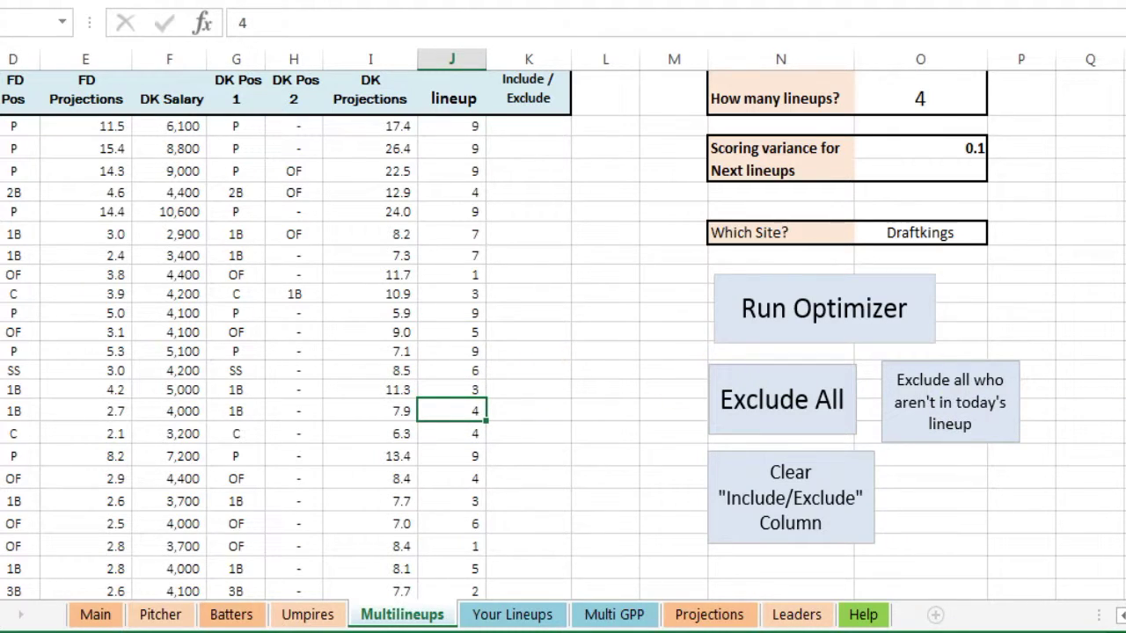
Review the lineup count and scoring variance settings, keeping Draftkings as the site.
click(879, 96)
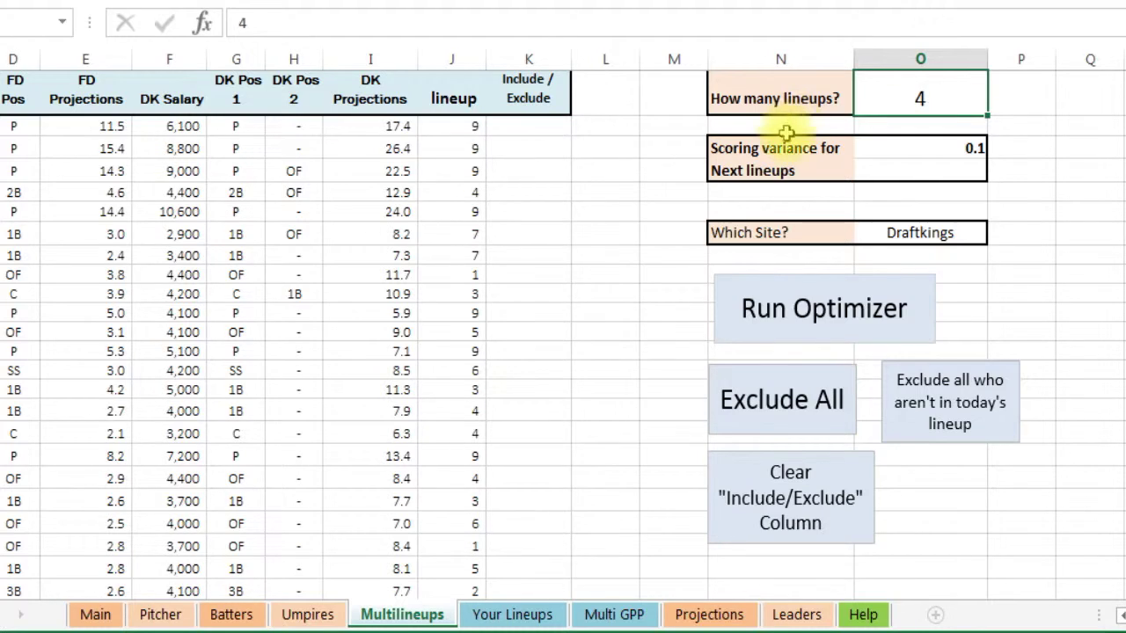
click(930, 151)
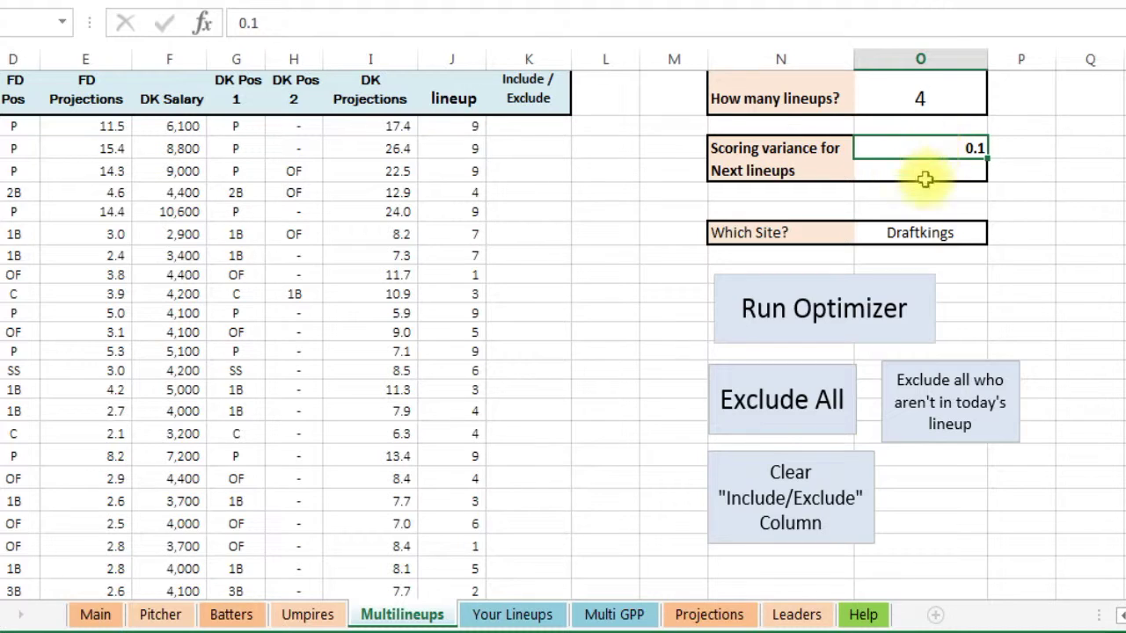
click(925, 233)
click(996, 233)
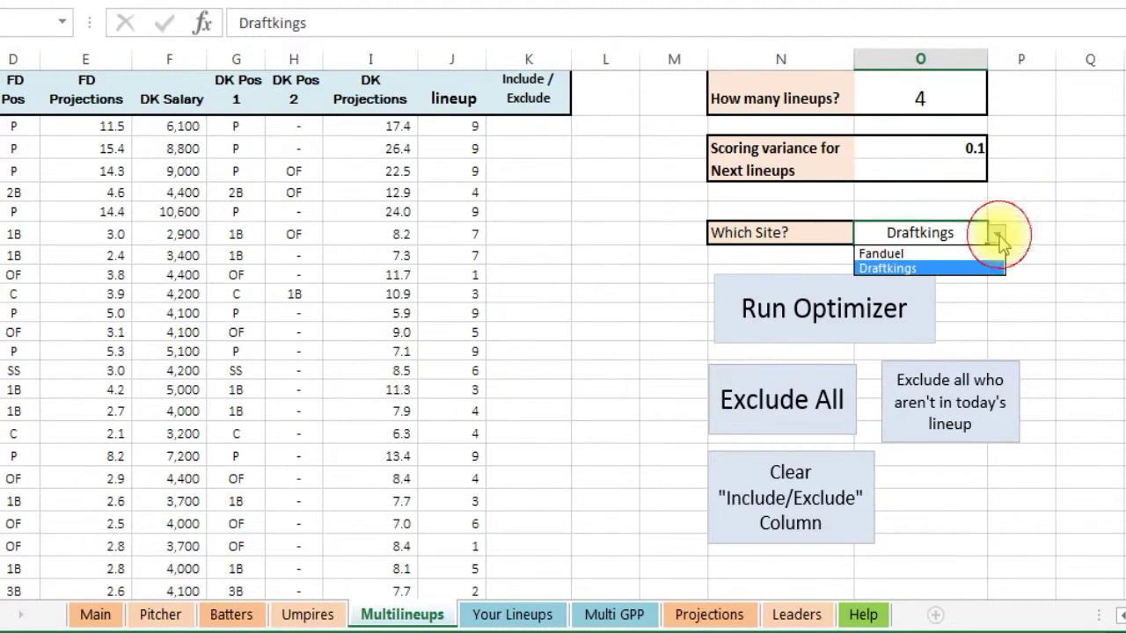
click(997, 235)
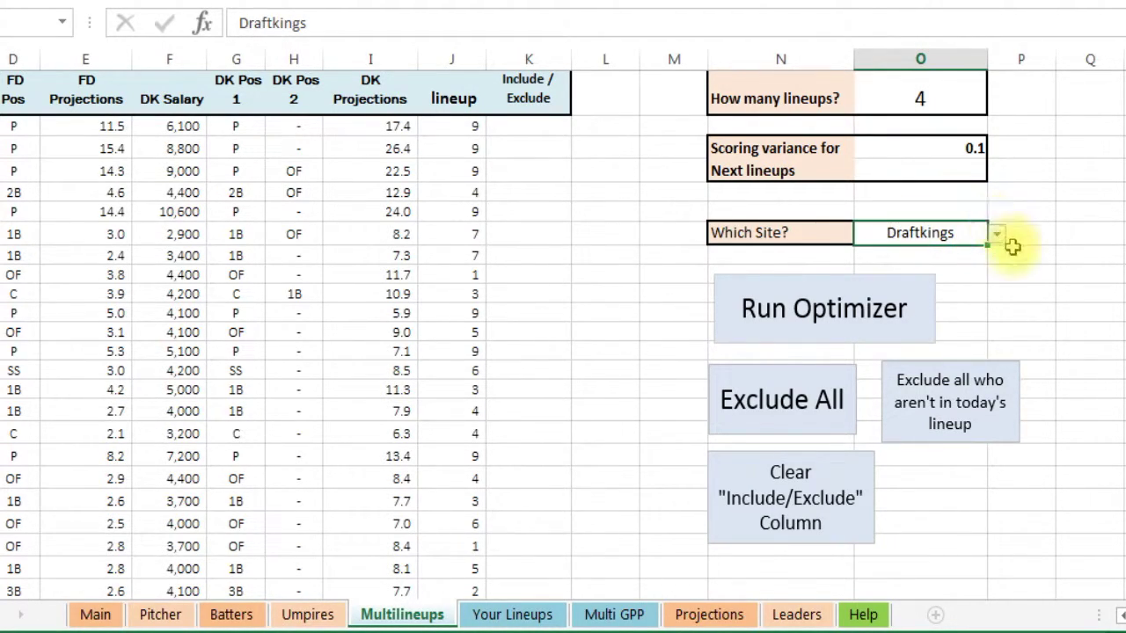
click(914, 99)
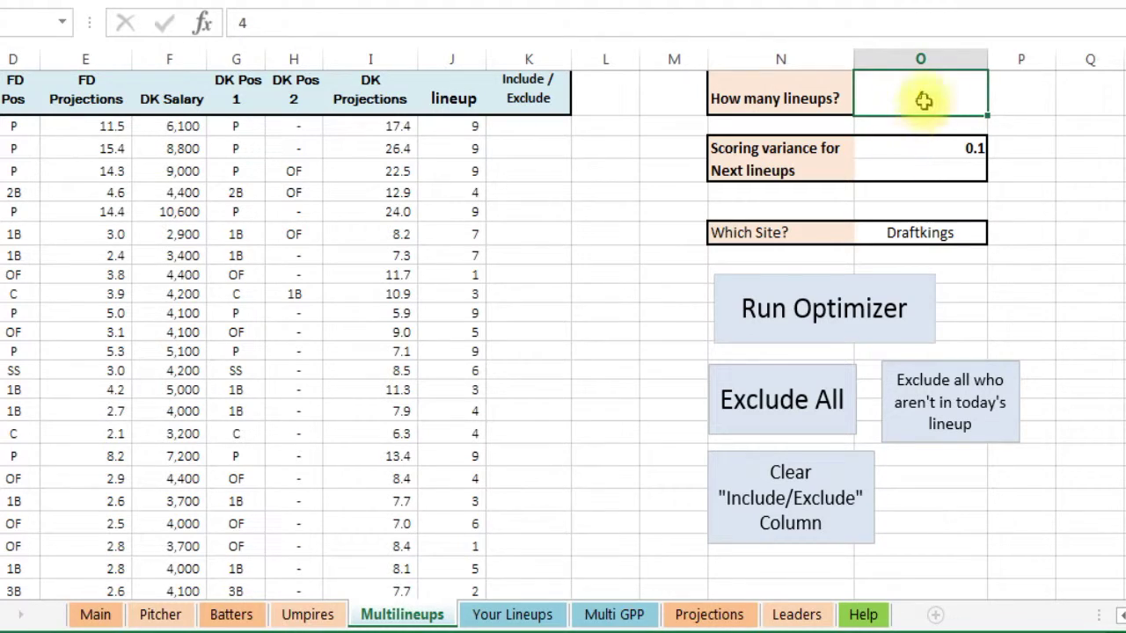
click(919, 149)
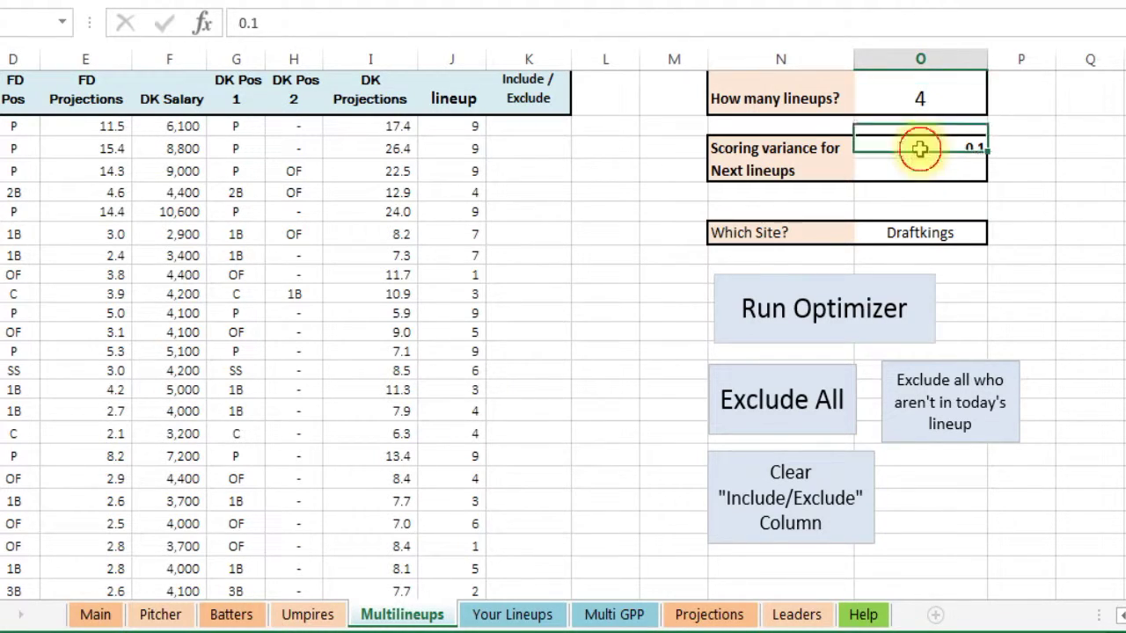
click(926, 231)
Change How many lineups? to 3 and run the optimizer.
click(913, 97)
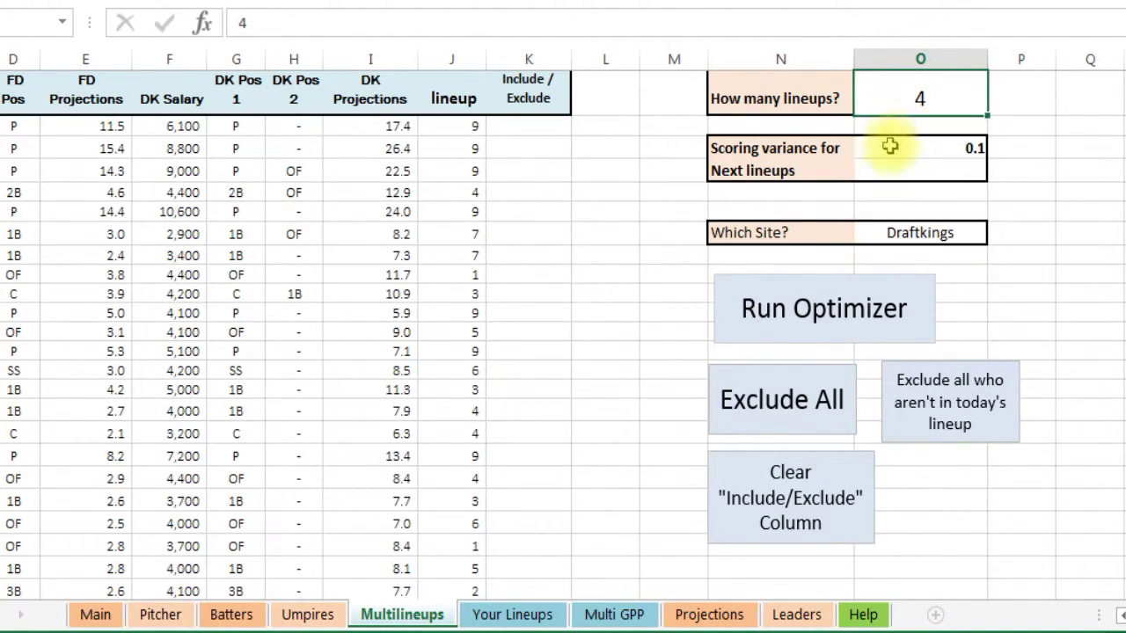
text(3)
click(605, 254)
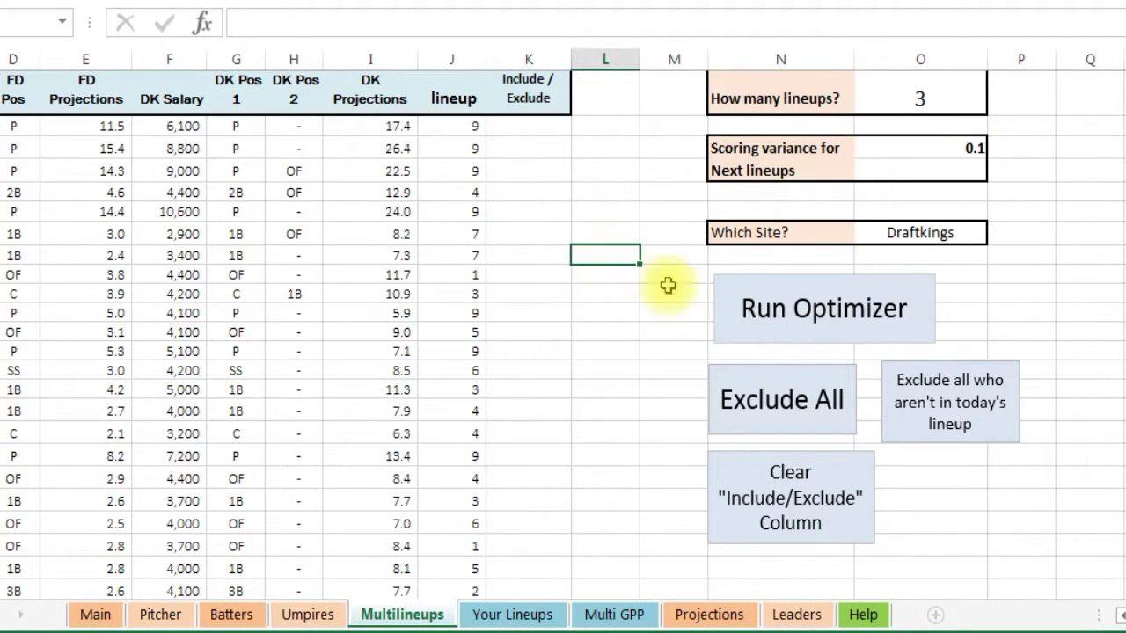
click(797, 319)
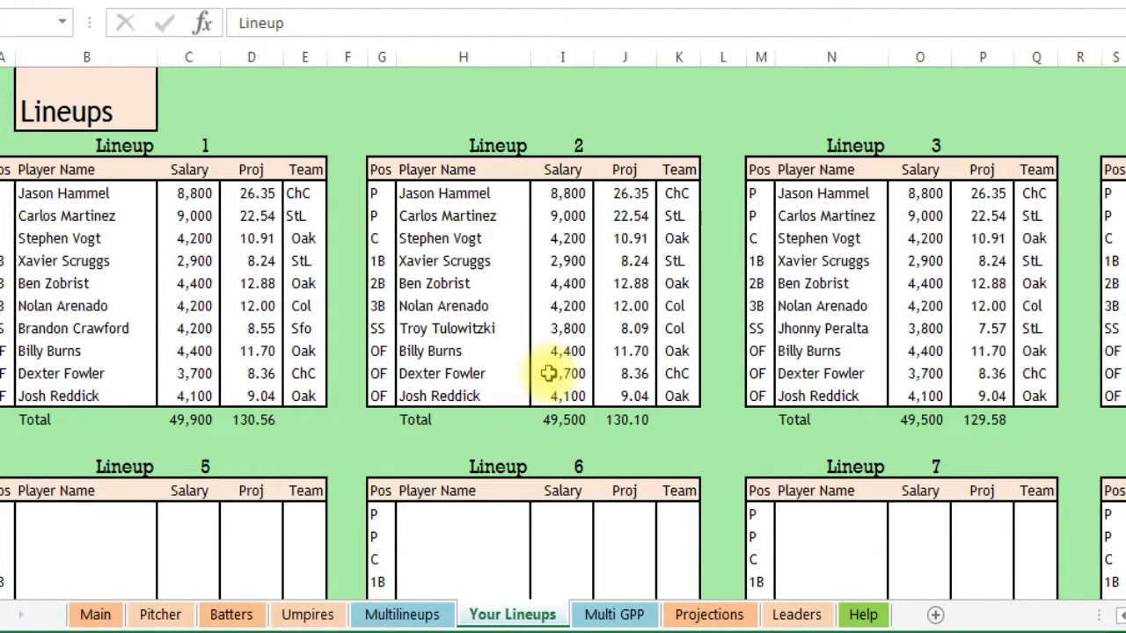
Review Lineup 1's players and the SUM projection totals of Lineups 1–3.
click(97, 219)
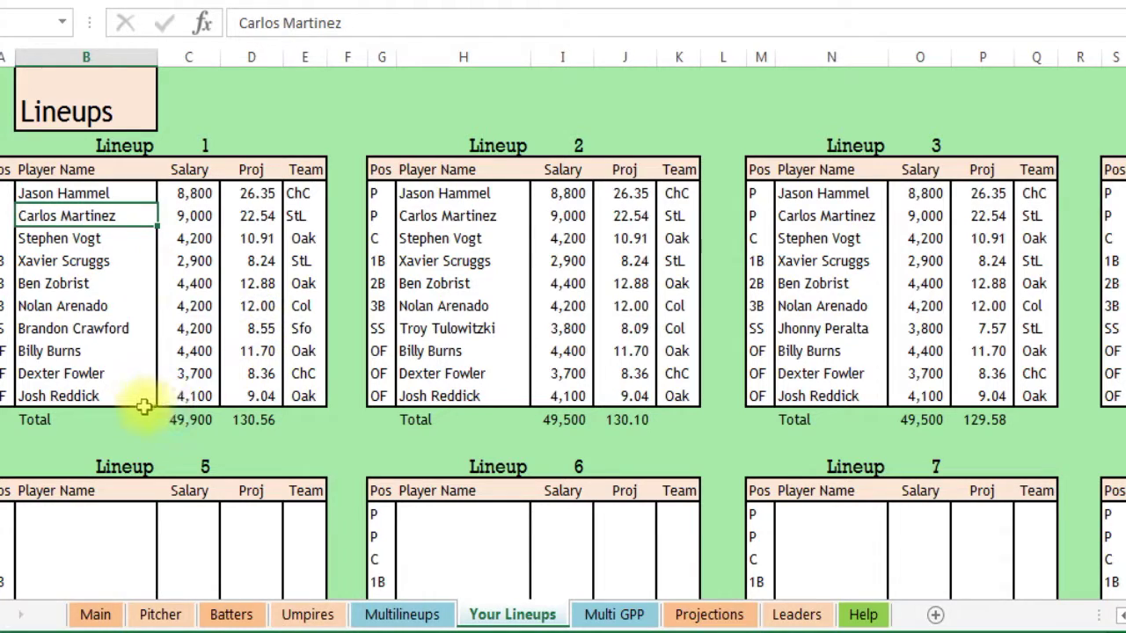
click(105, 328)
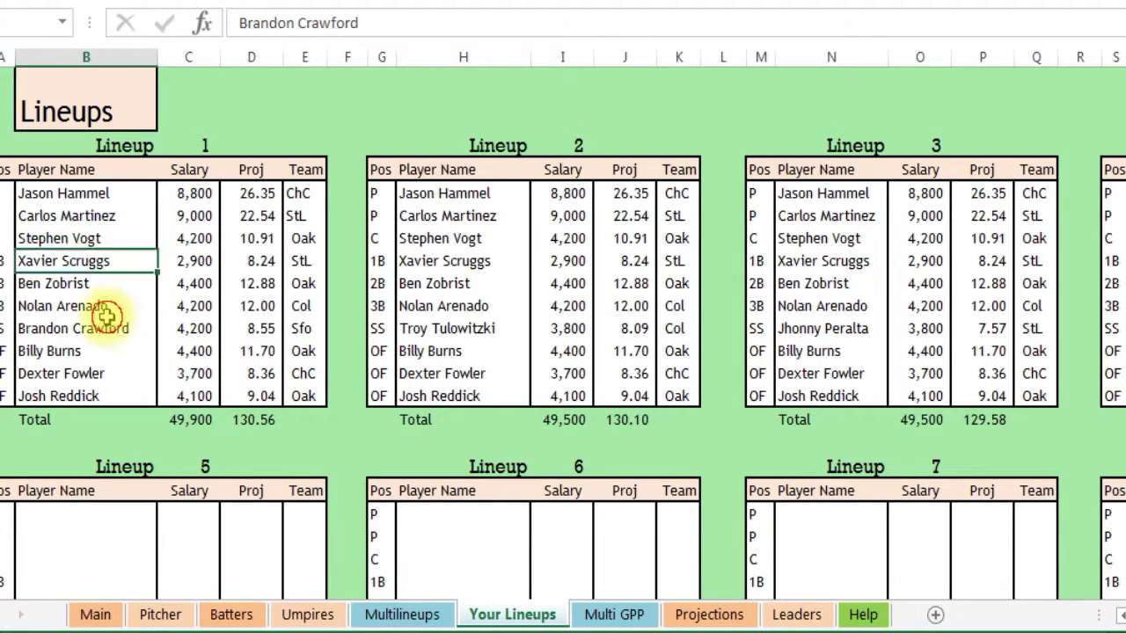
click(257, 422)
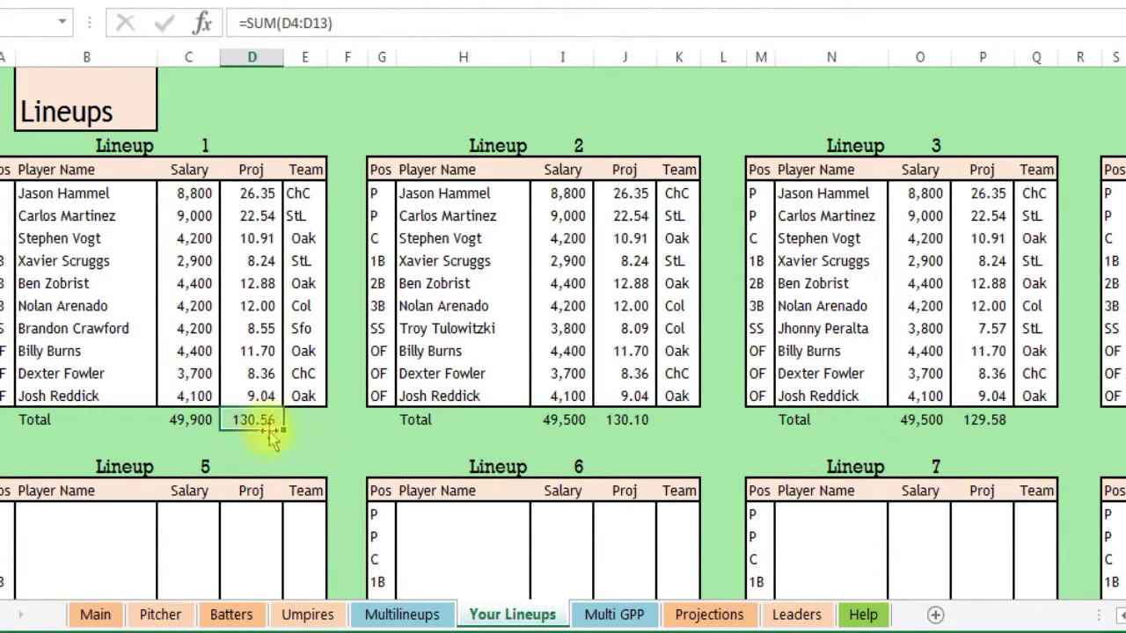
click(618, 422)
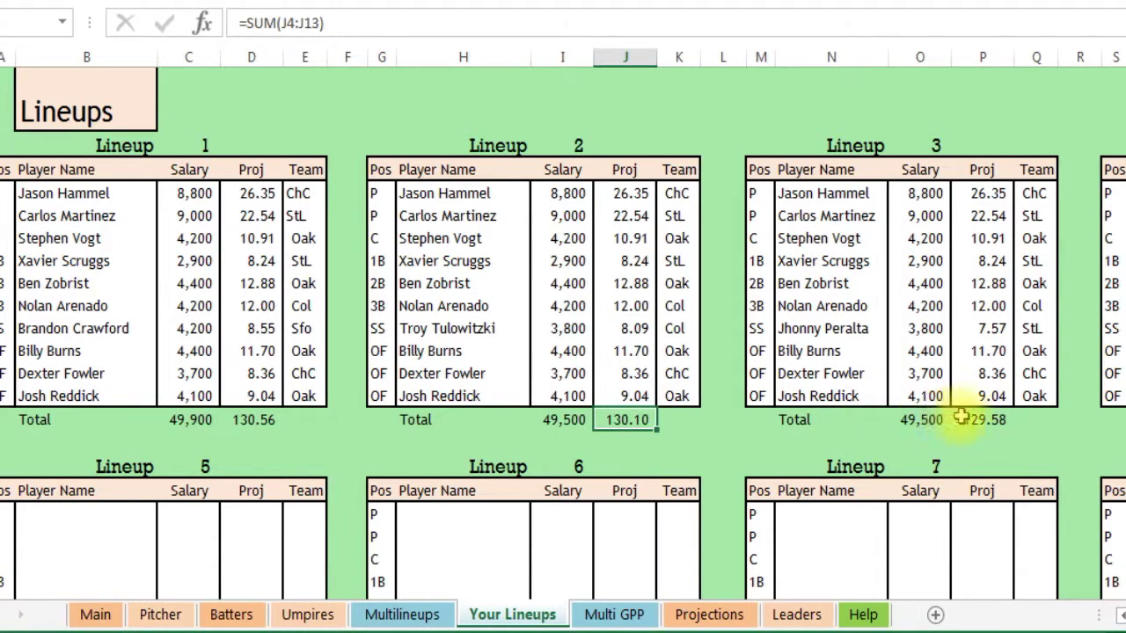
click(982, 422)
click(723, 426)
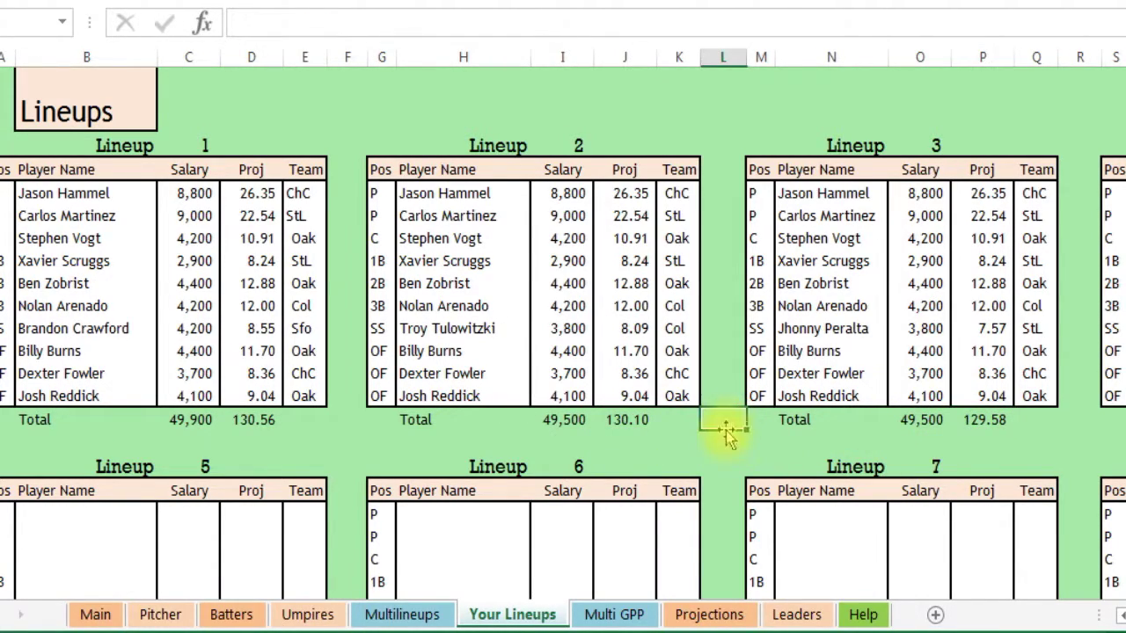
click(254, 424)
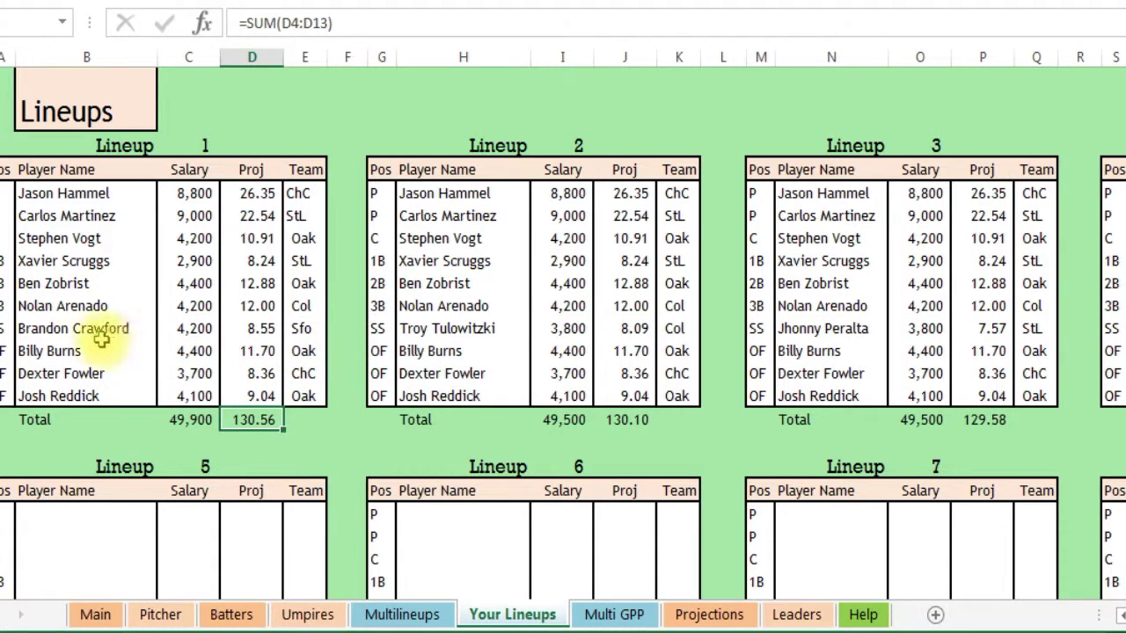
Compare Nolan Arenado and Xavier Scruggs across lineups, then go to Multi GPP.
click(81, 305)
click(83, 261)
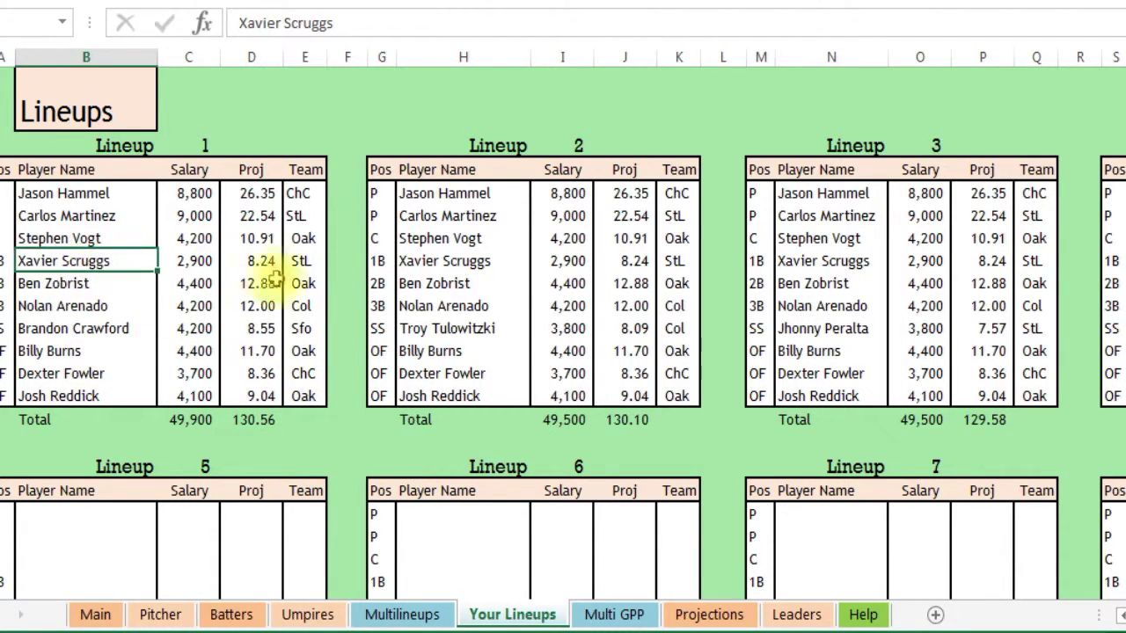
click(447, 306)
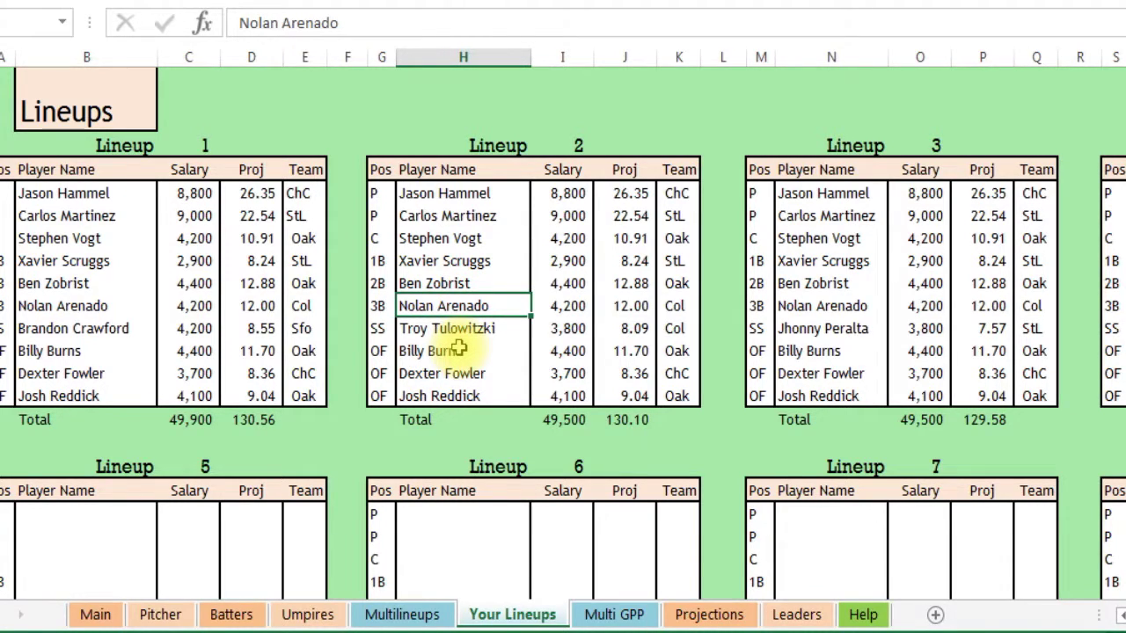
click(616, 615)
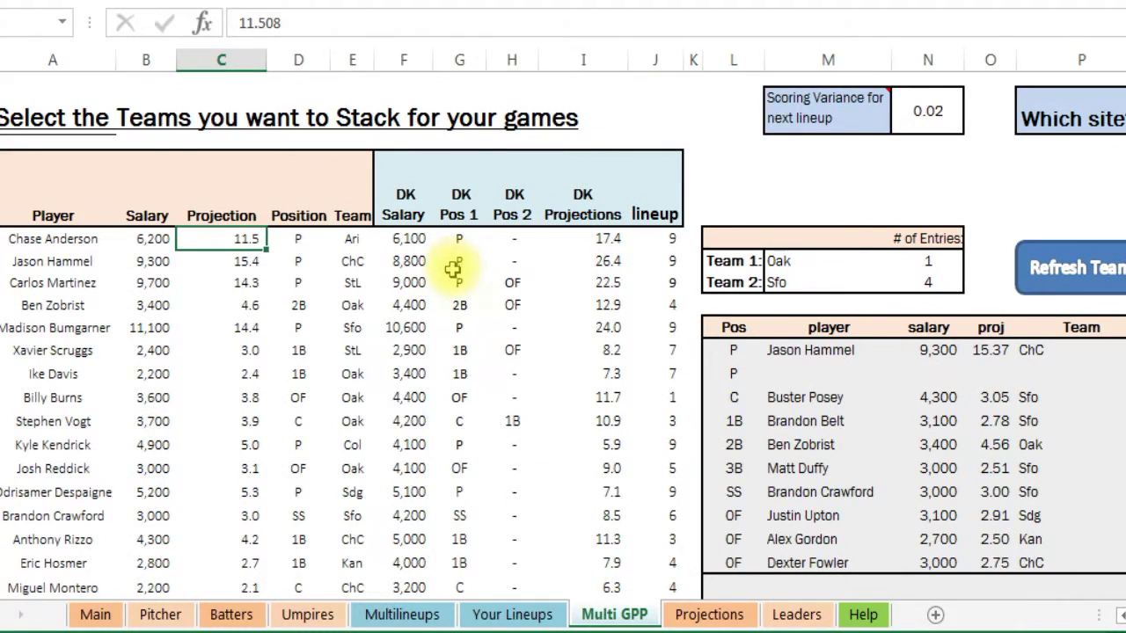
click(284, 142)
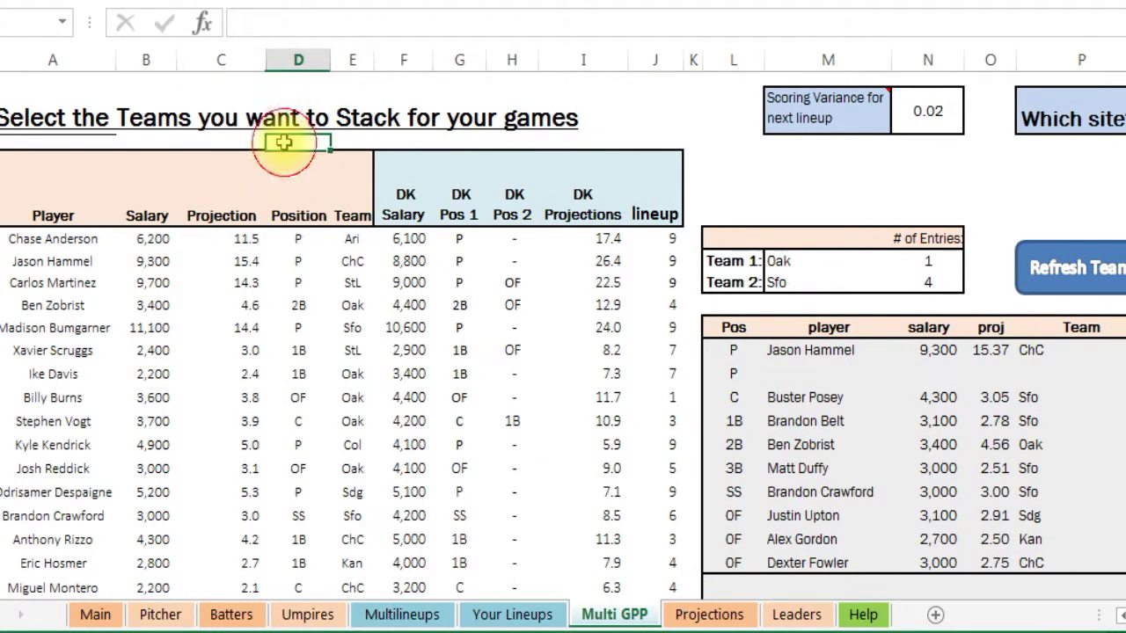
click(402, 613)
click(532, 615)
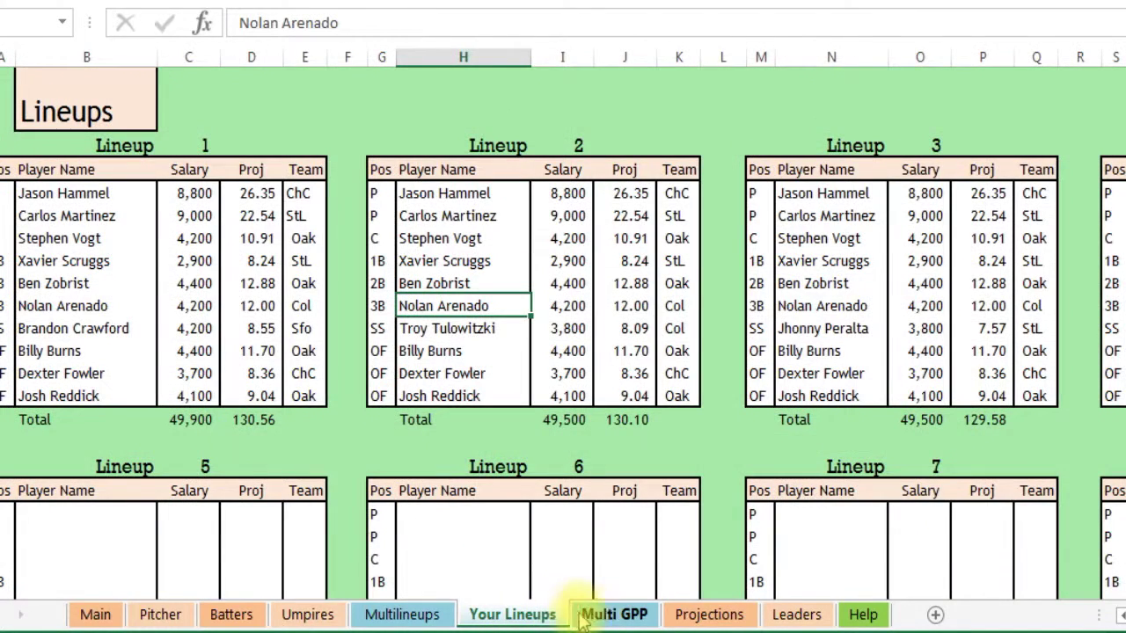
click(606, 615)
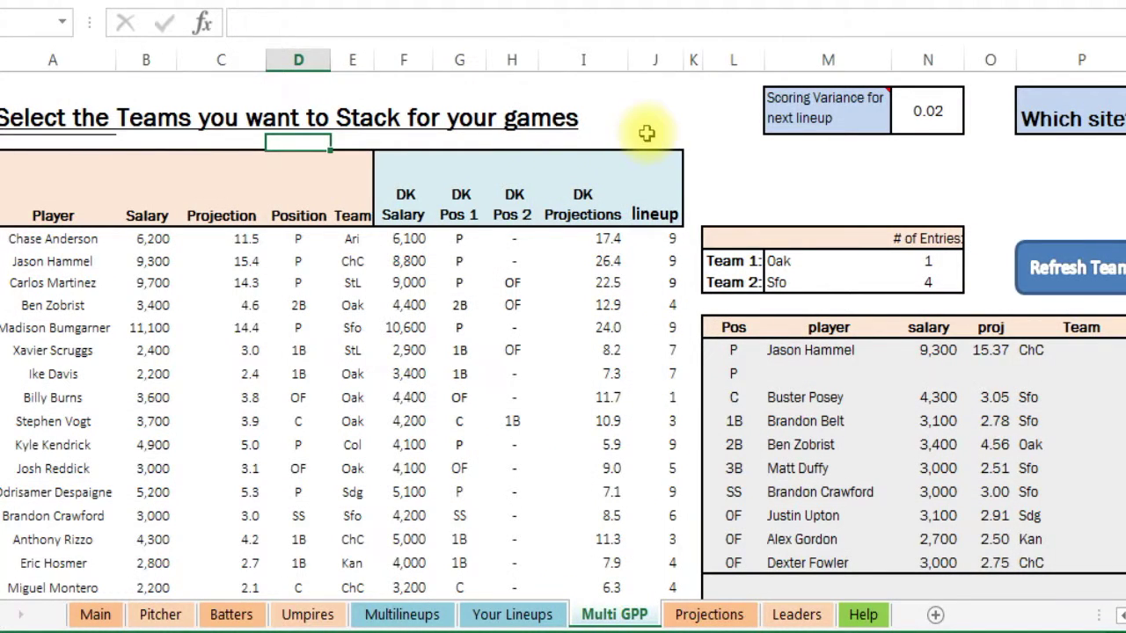
click(84, 304)
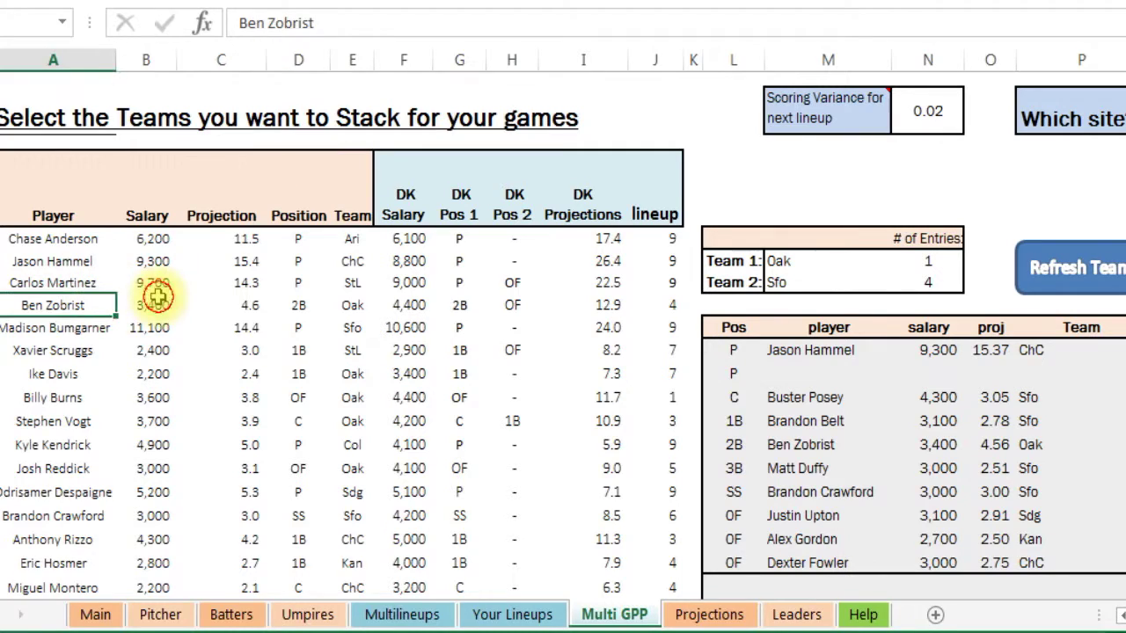
click(297, 282)
click(402, 282)
click(675, 306)
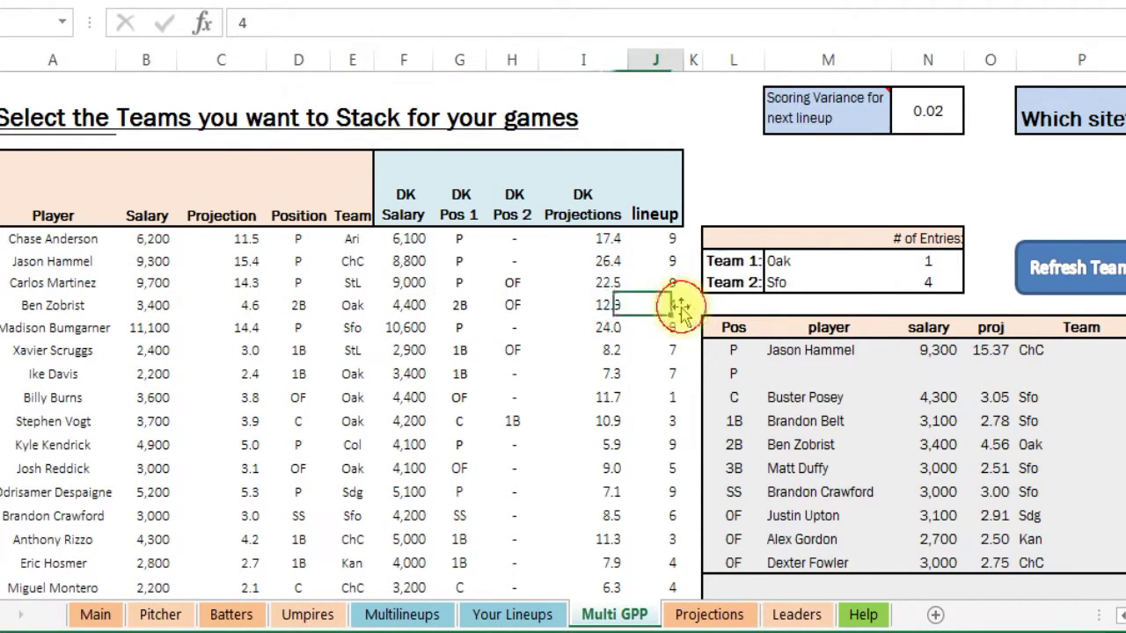
click(420, 208)
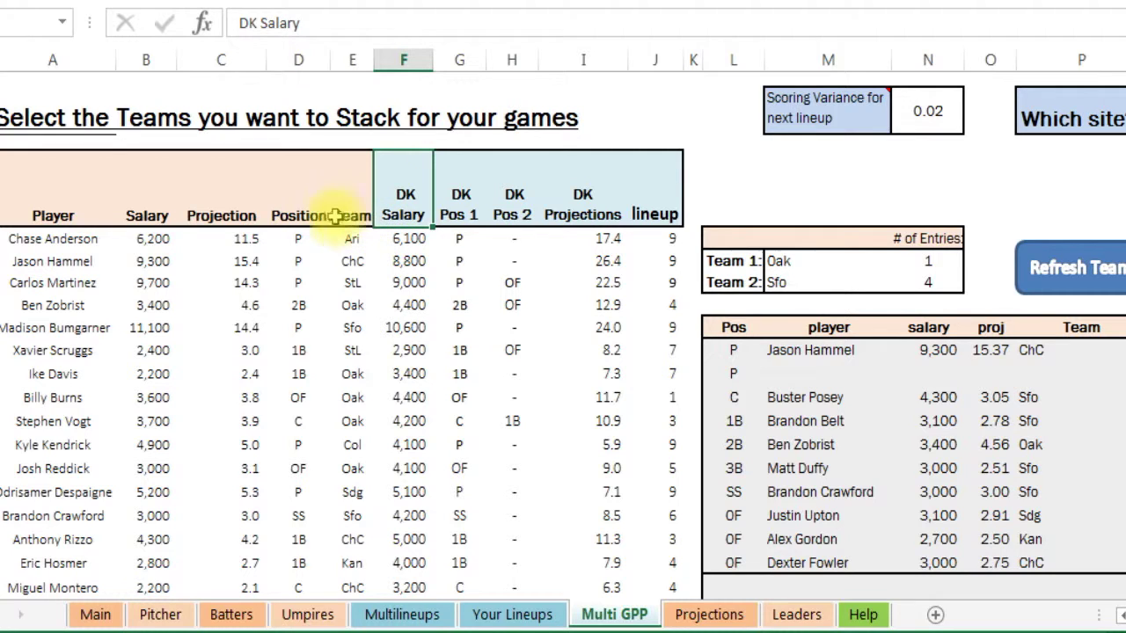
click(53, 211)
key(shift+space)
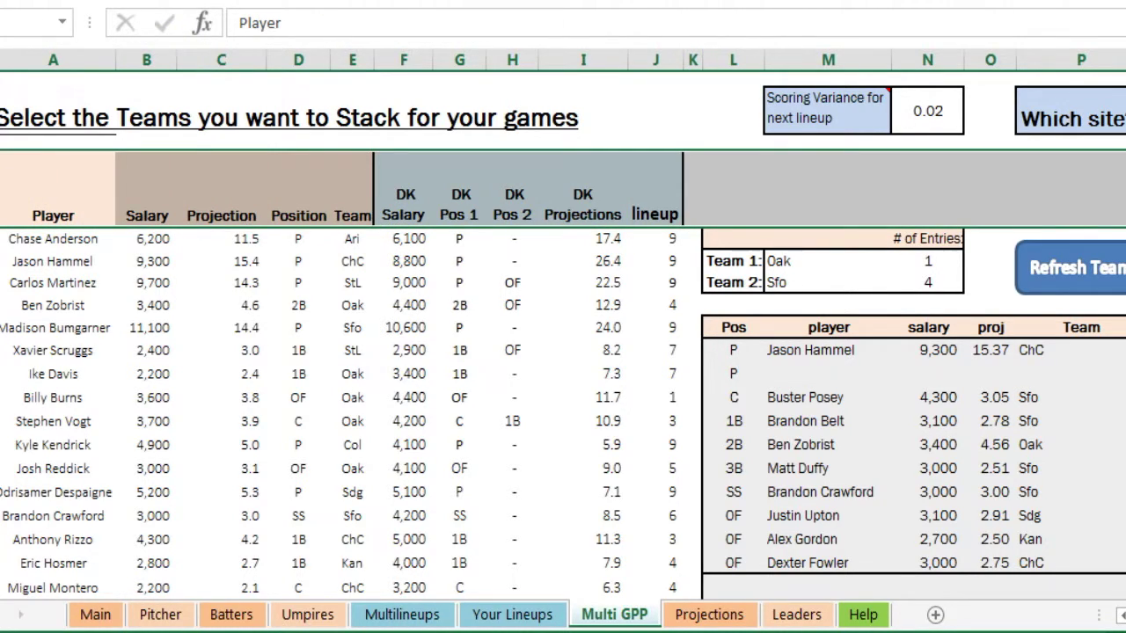
Turn on AutoFilter and filter the Position column to 1B only.
key(ctrl+shift+l)
click(459, 238)
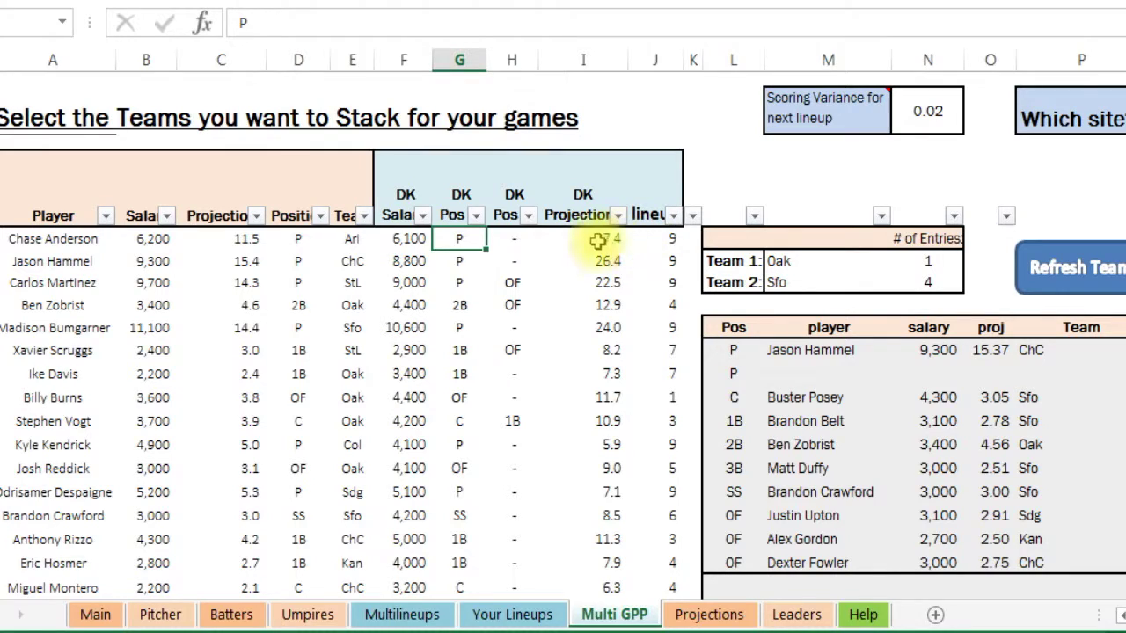
click(319, 216)
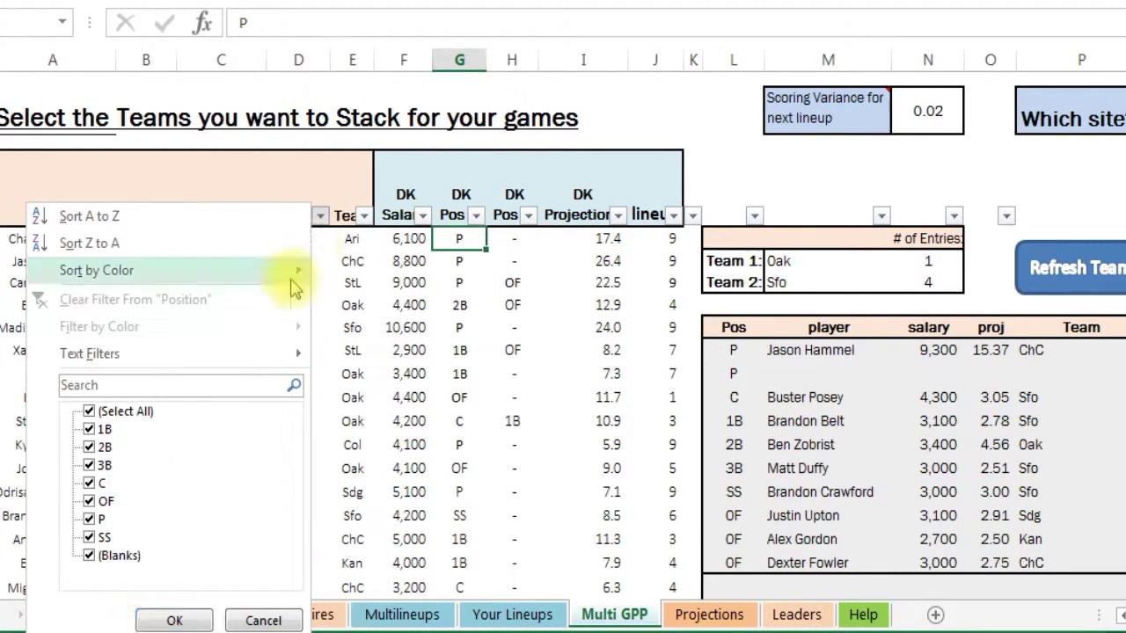
click(89, 411)
click(89, 429)
click(172, 620)
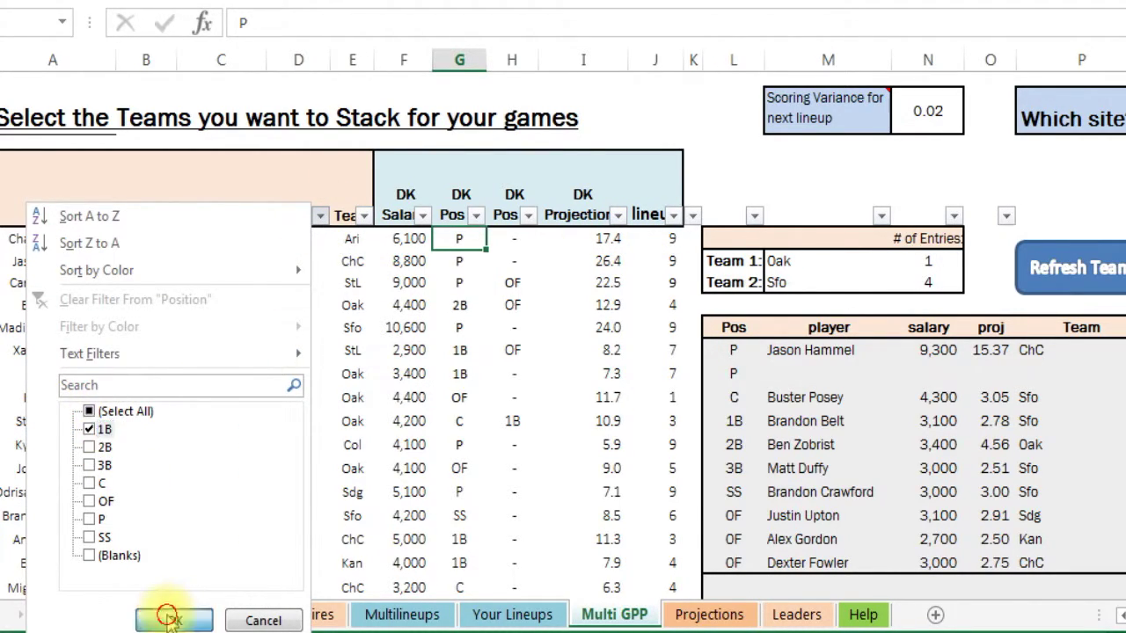
Review the first basemen's DK salaries, teams and projections, e.g. Belt at 4,000.
click(410, 286)
click(410, 359)
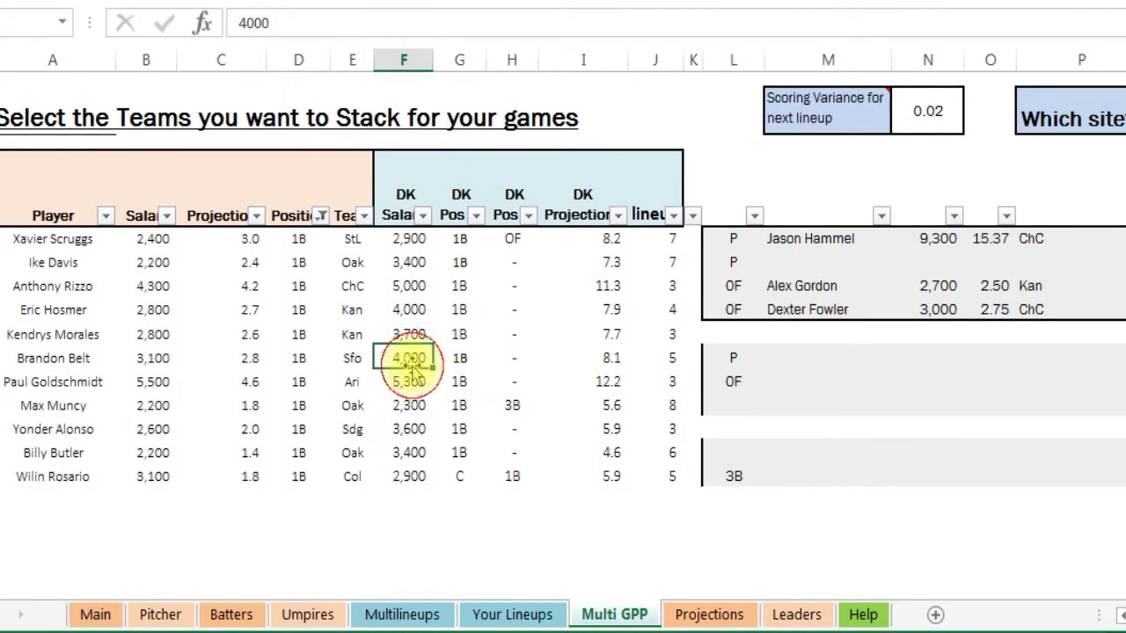
click(350, 378)
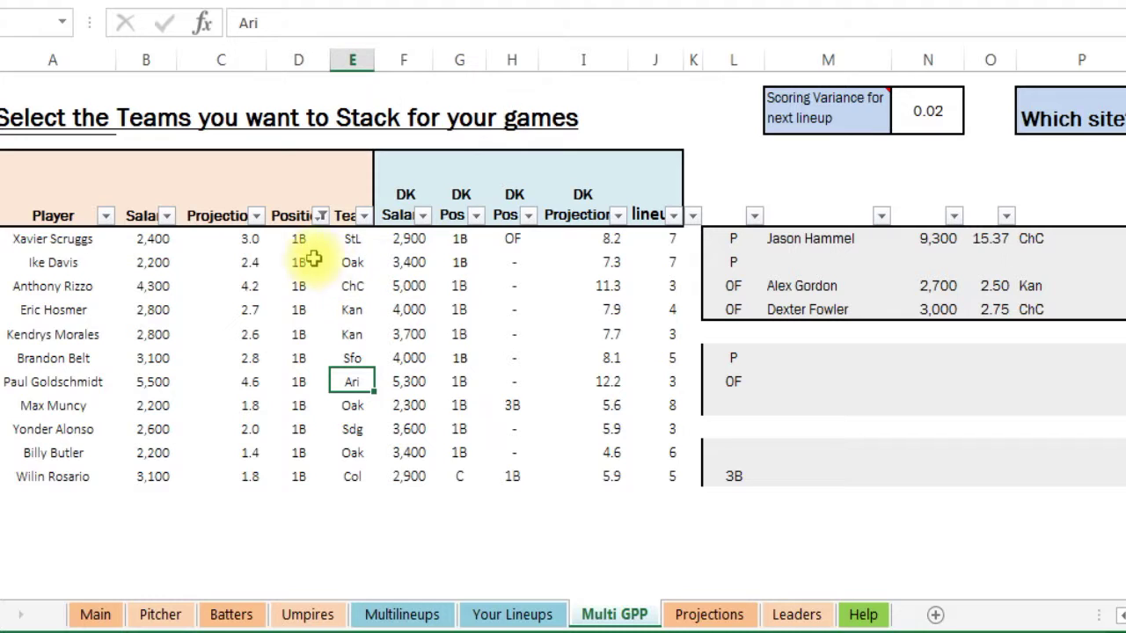
click(248, 287)
click(246, 359)
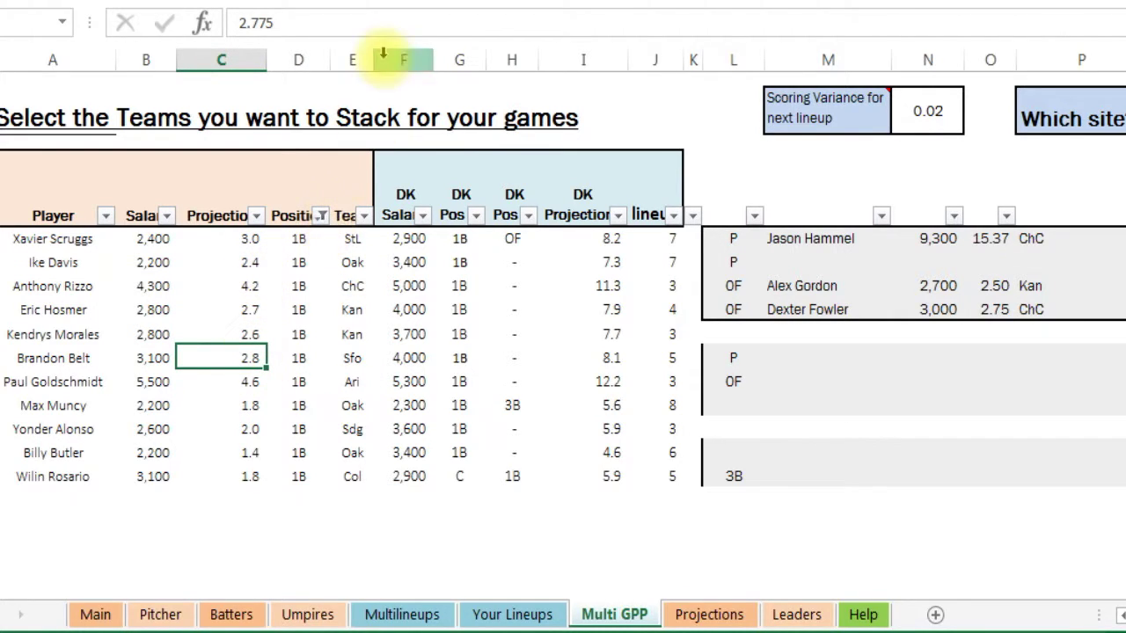
Turn AutoFilter off and review positions, projections and salaries in the full list.
key(ctrl+shift+l)
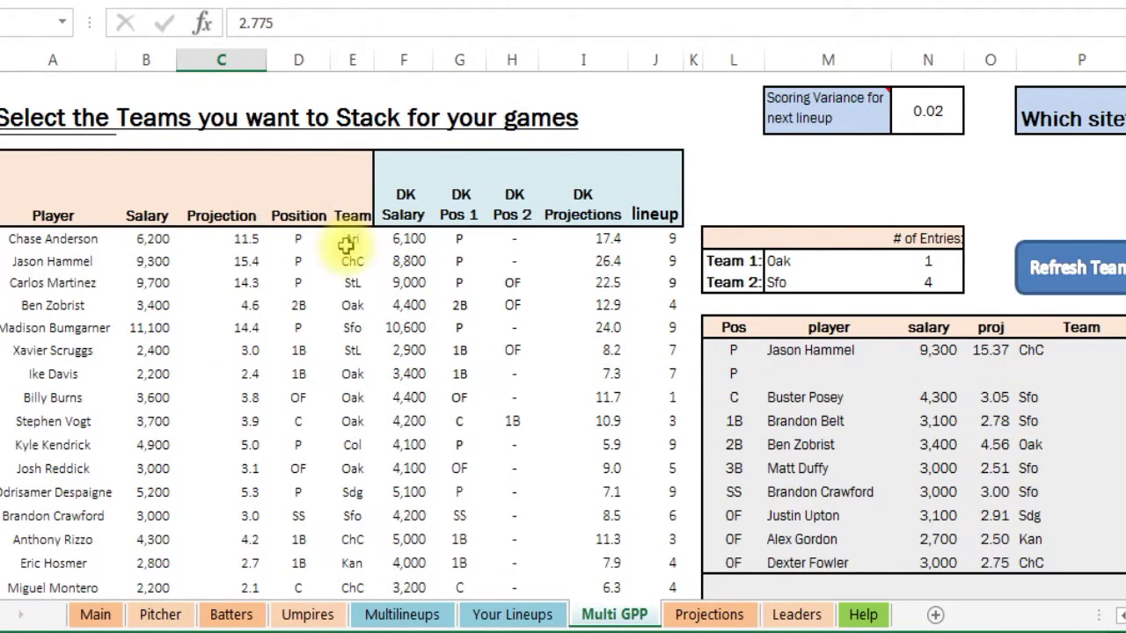
click(296, 261)
click(242, 327)
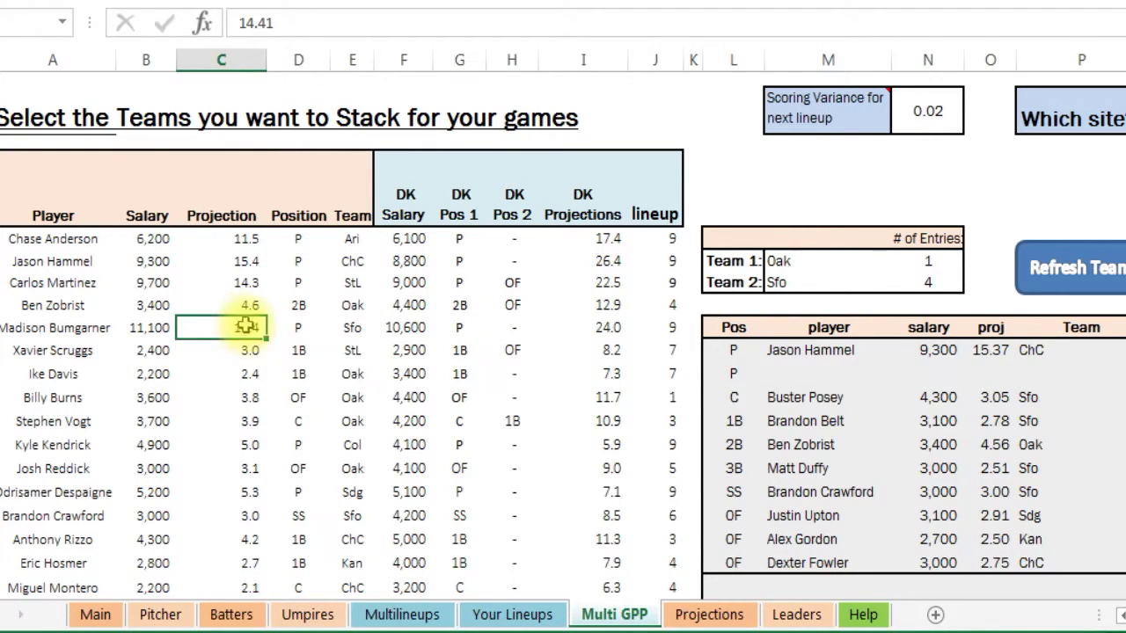
click(297, 350)
click(274, 468)
click(248, 468)
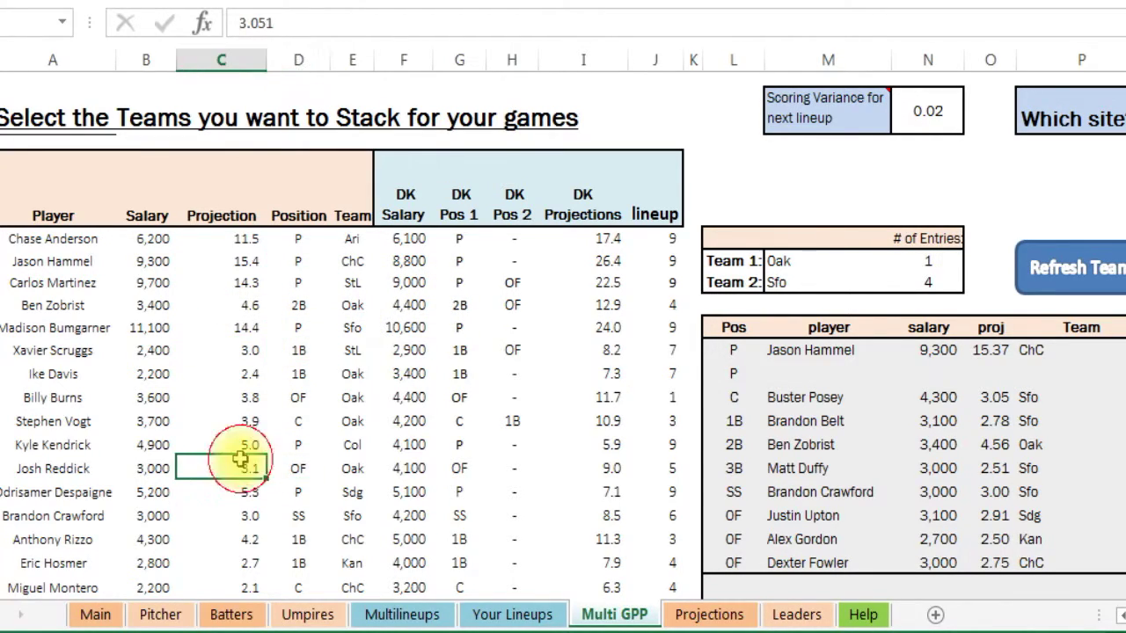
click(251, 374)
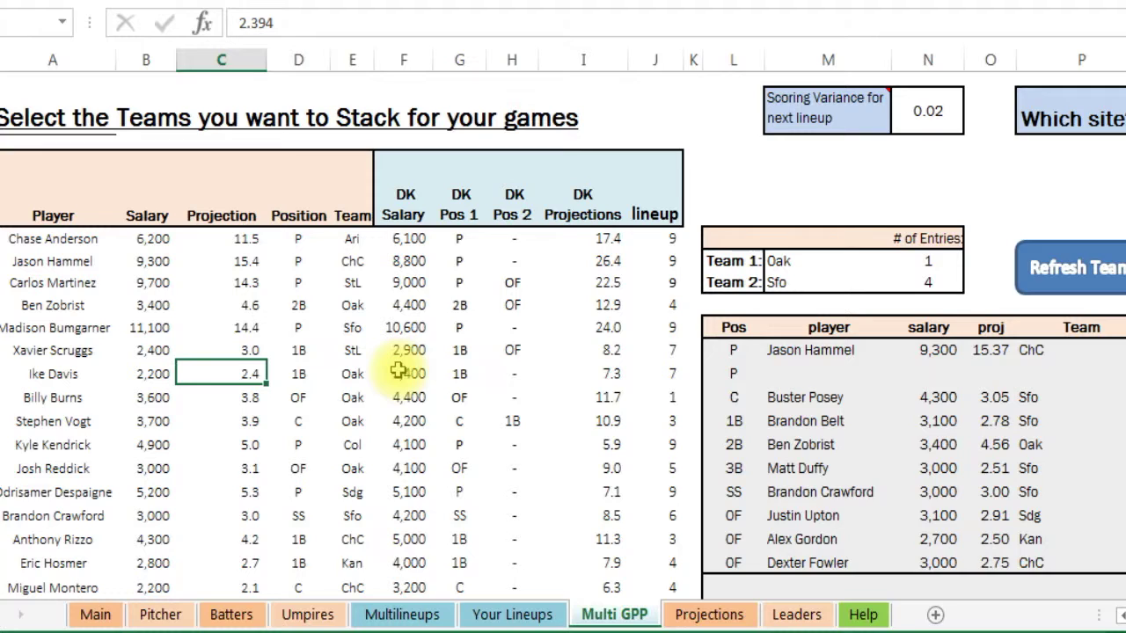
click(409, 303)
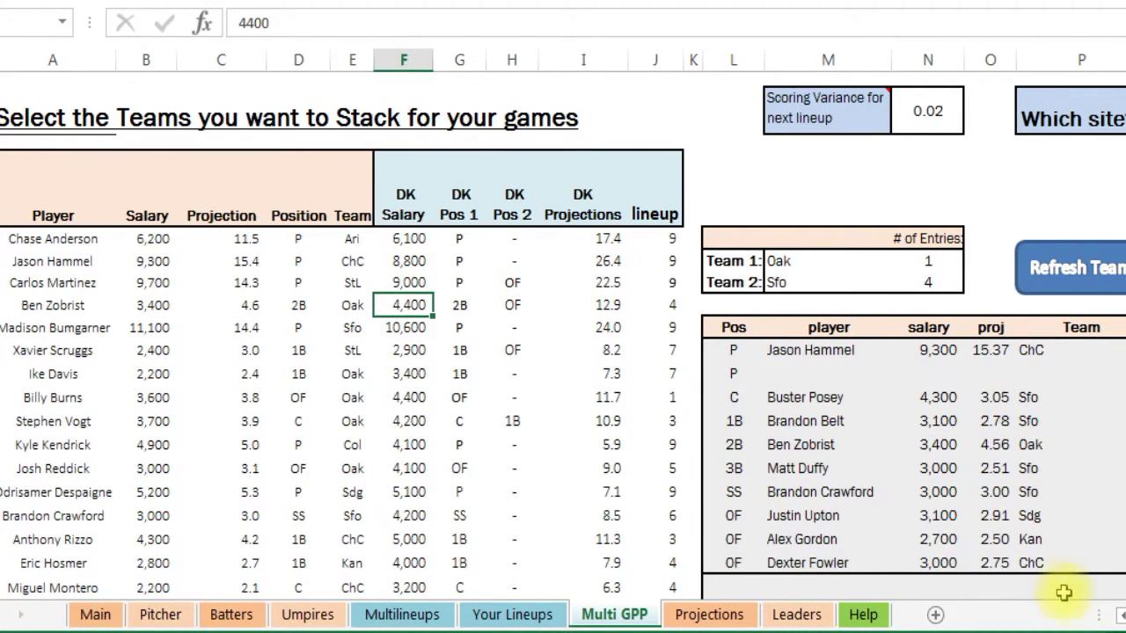
Review the site, scoring variance, and the Team 1 and Team 2 stack settings.
scroll(766, 485, right, 6)
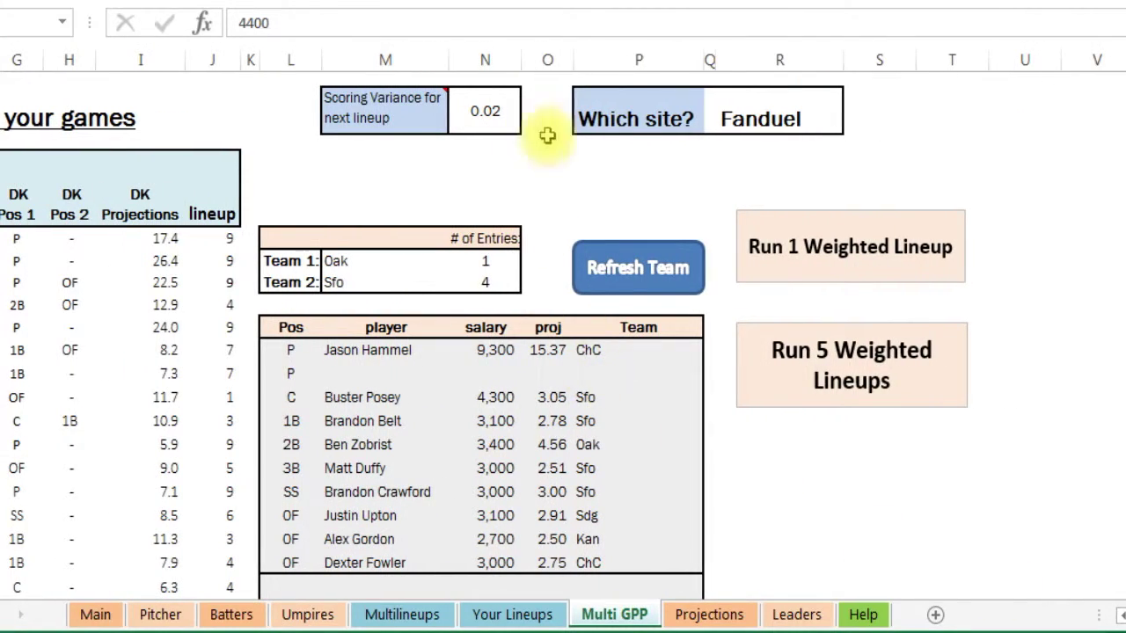
click(735, 117)
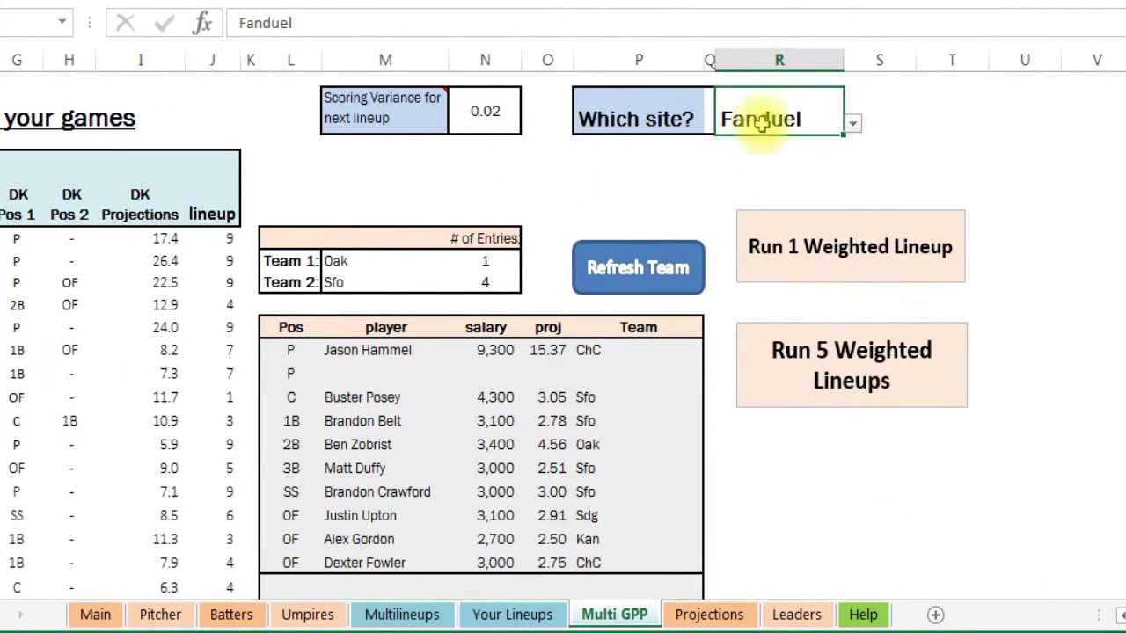
click(484, 110)
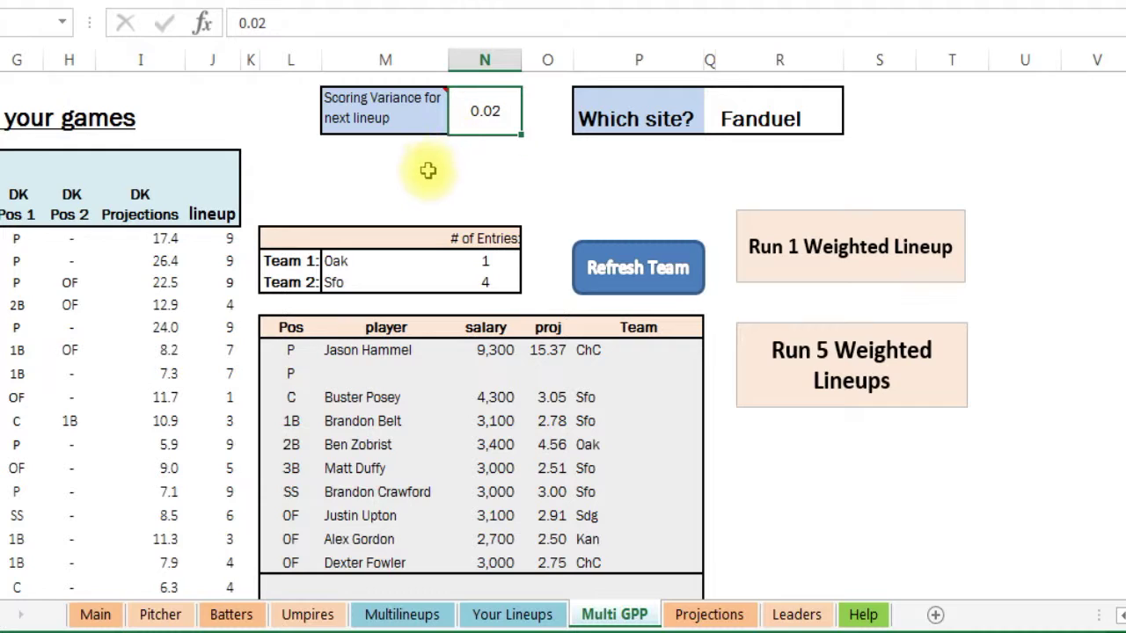
click(374, 262)
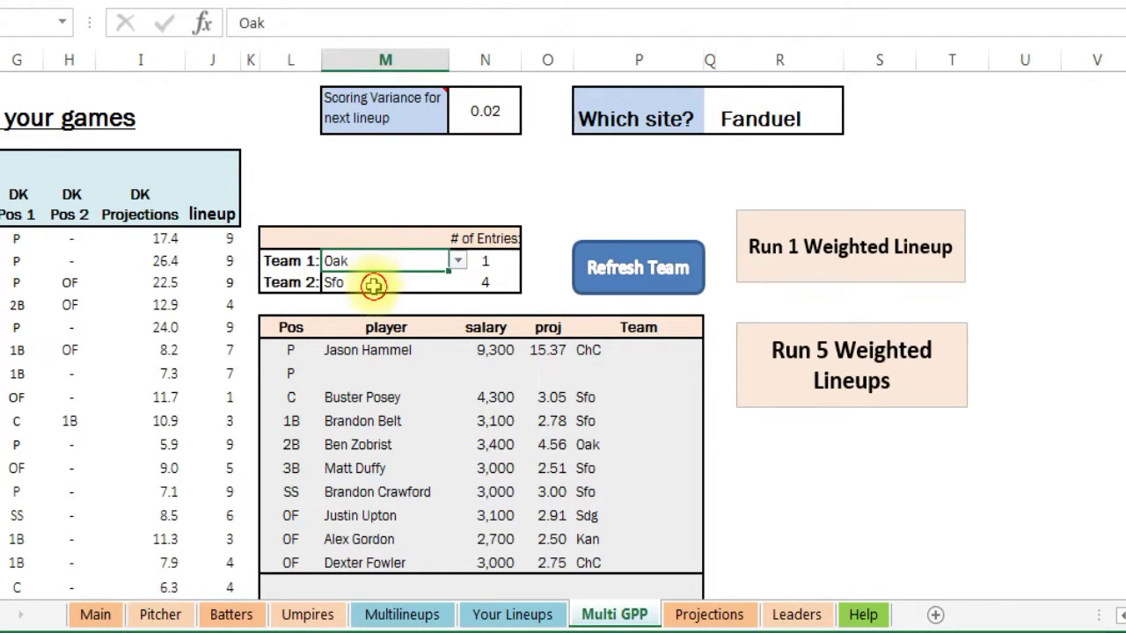
click(373, 281)
click(392, 261)
click(489, 261)
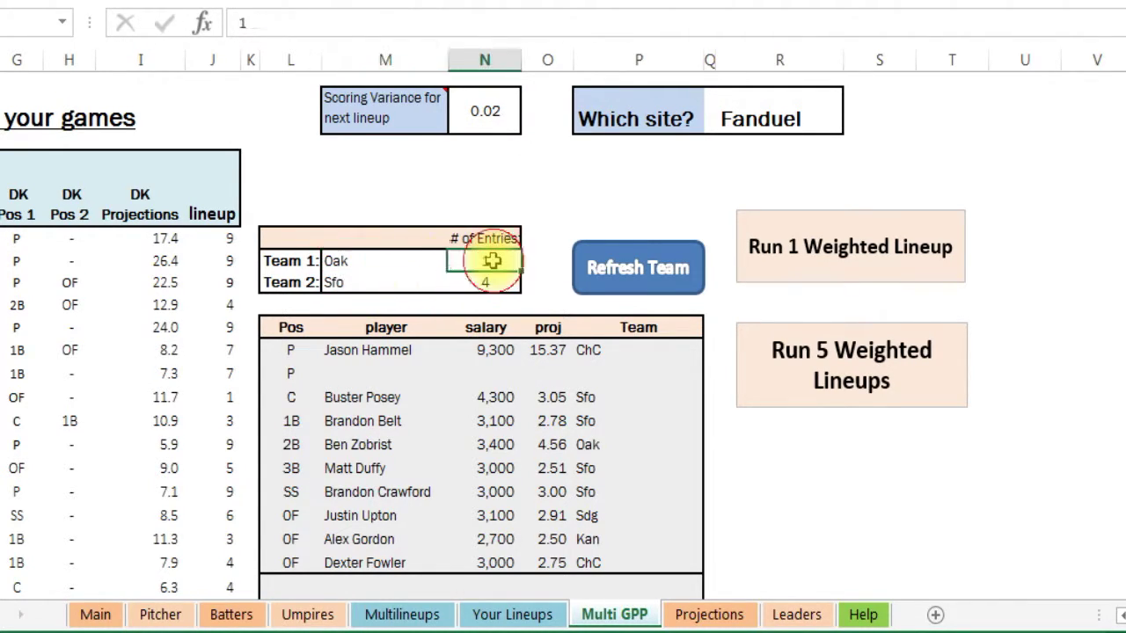
click(377, 281)
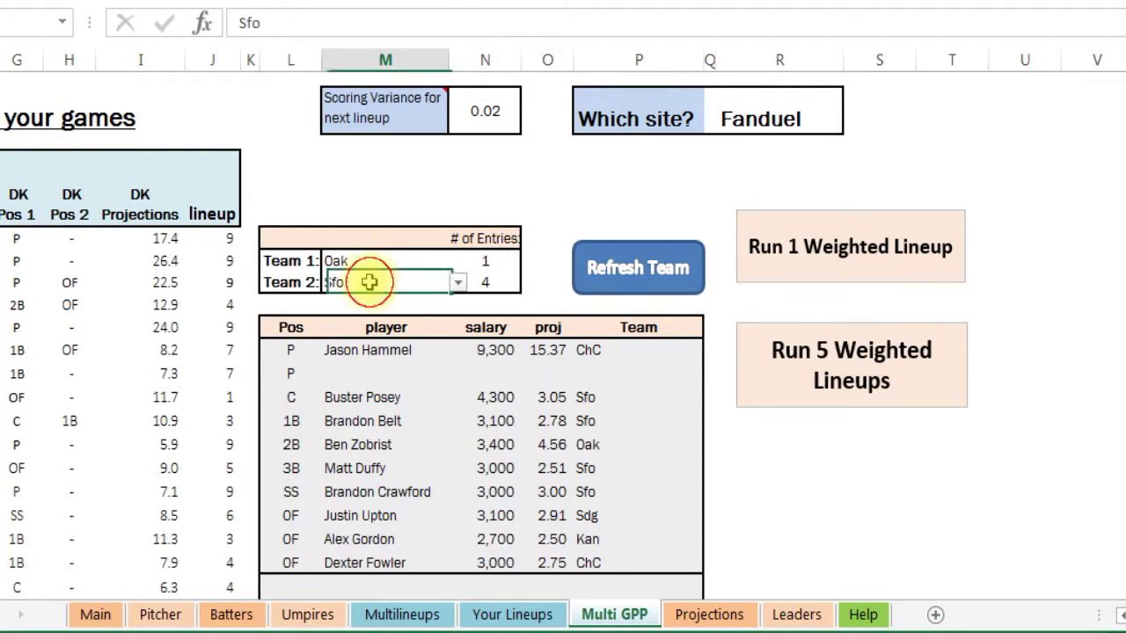
click(484, 282)
click(395, 261)
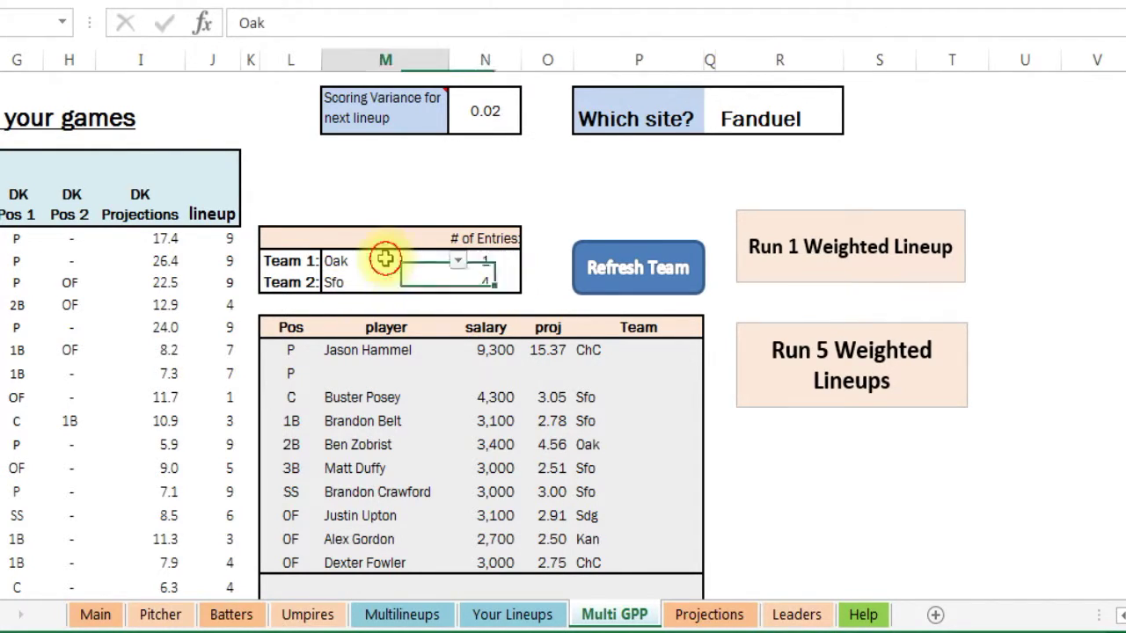
click(510, 261)
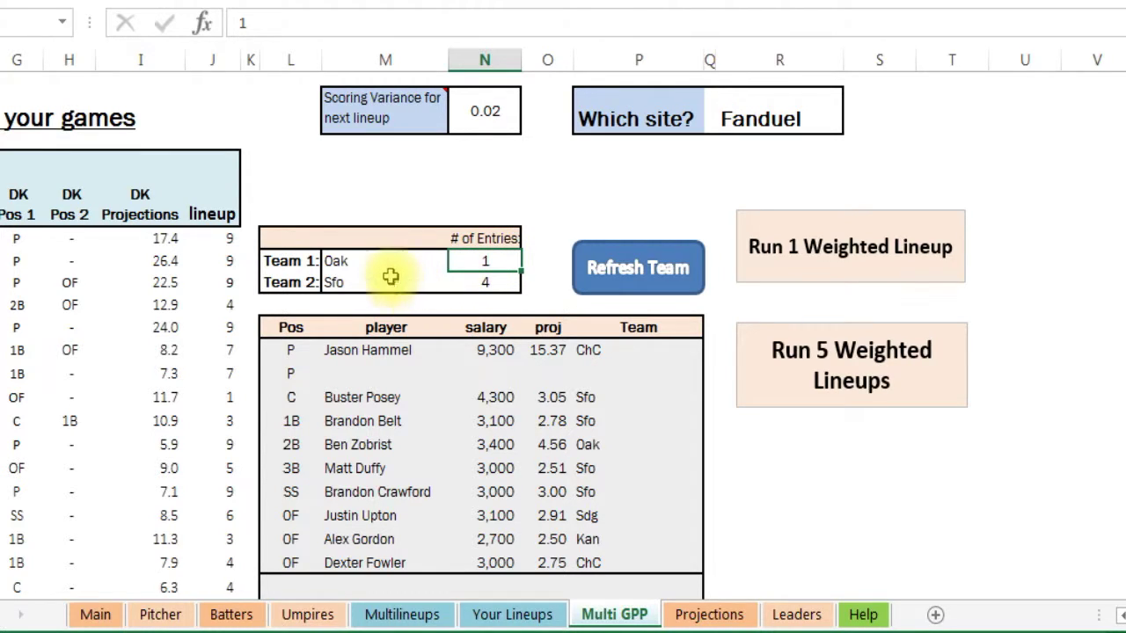
Set Team 1 to Ari with 4 entries and clear Team 2's team and entries.
click(414, 261)
click(456, 262)
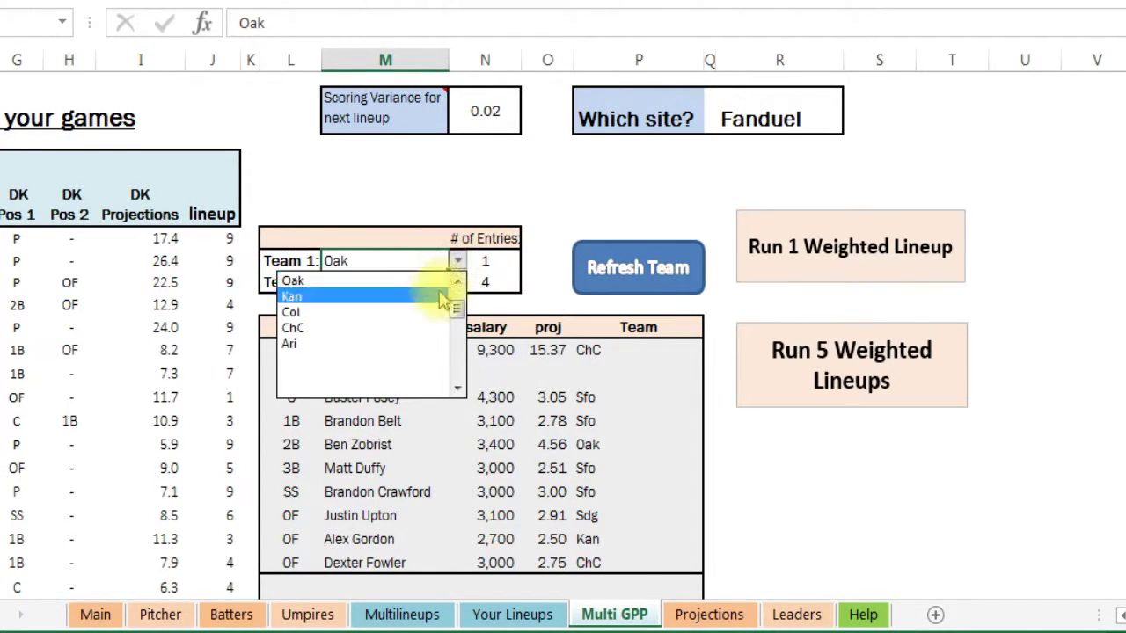
click(374, 343)
click(491, 266)
text(4)
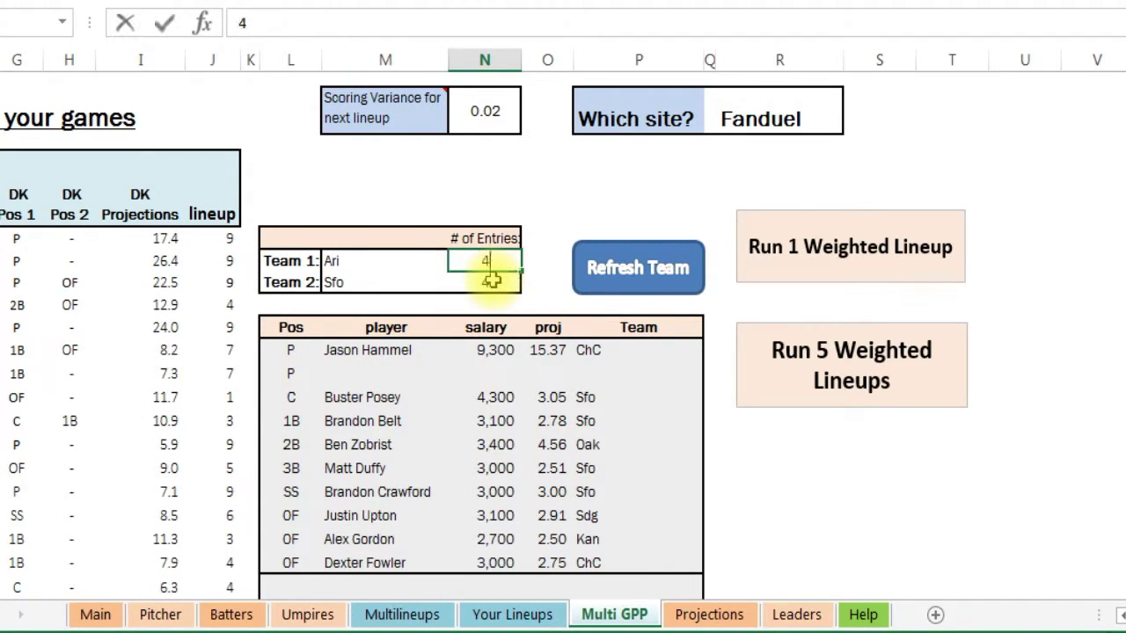
drag(414, 282, 486, 284)
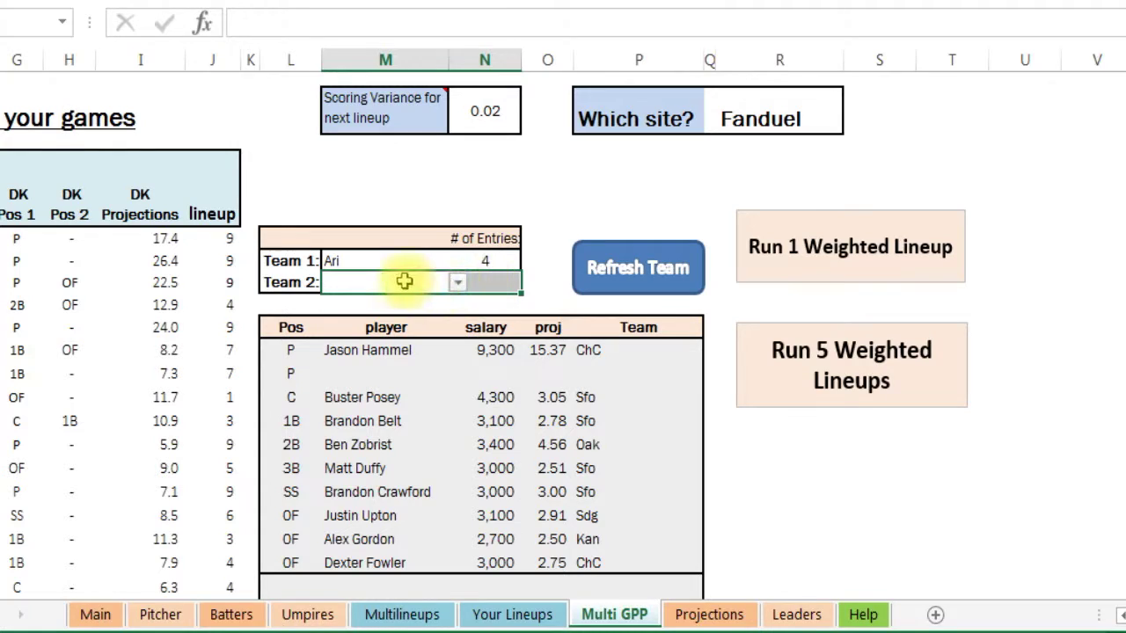
click(424, 236)
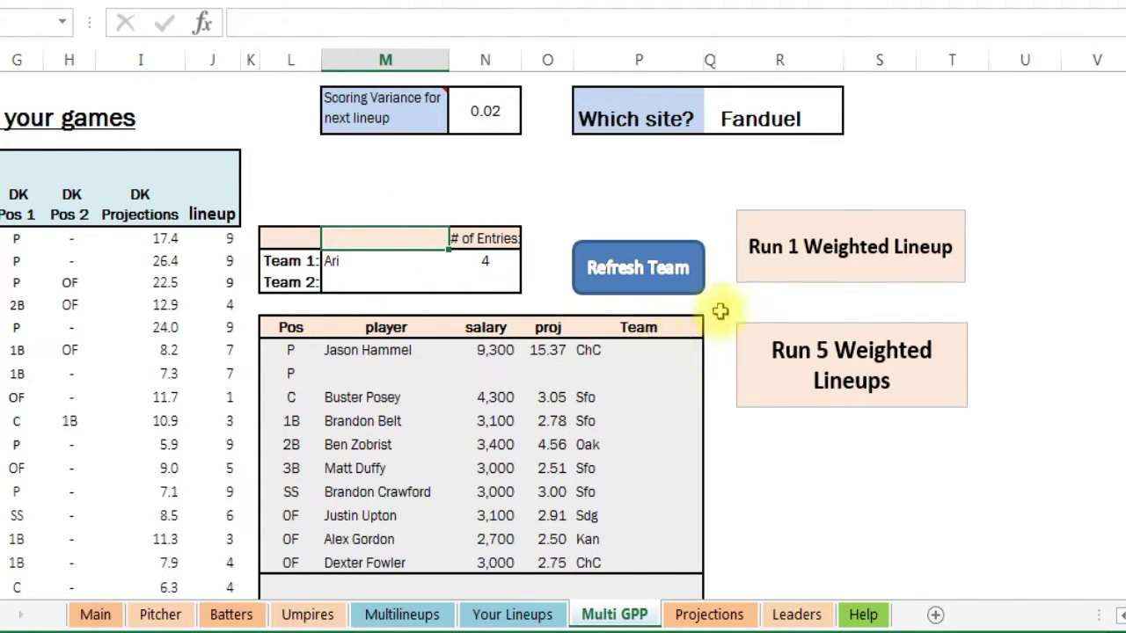
Generate one weighted lineup and confirm its four Ari players, including Goldschmidt.
click(808, 250)
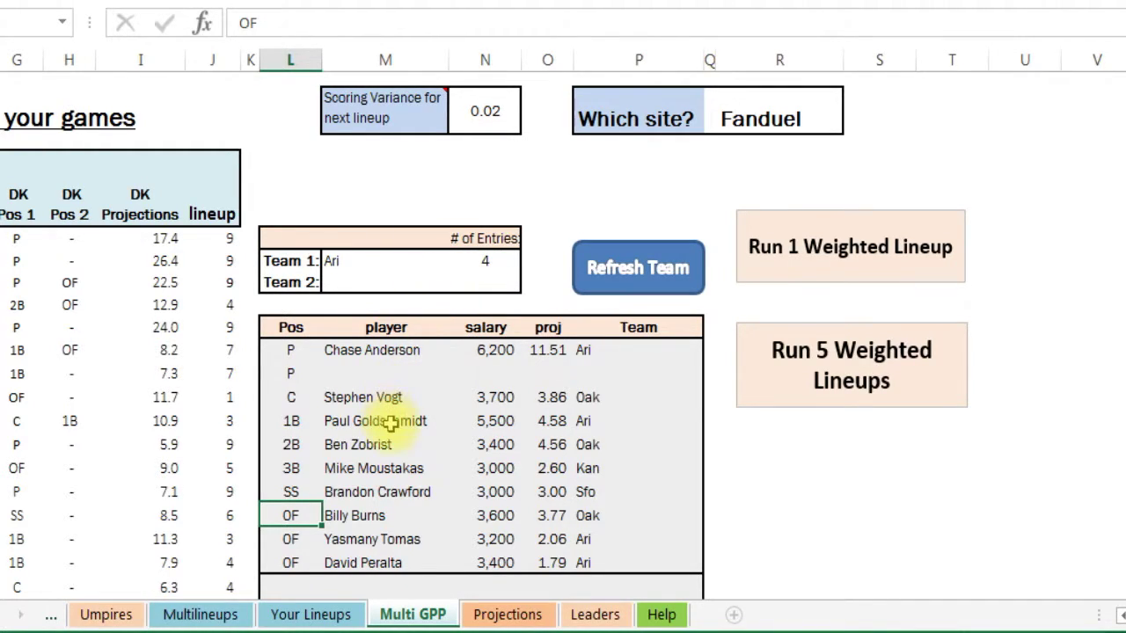
click(595, 350)
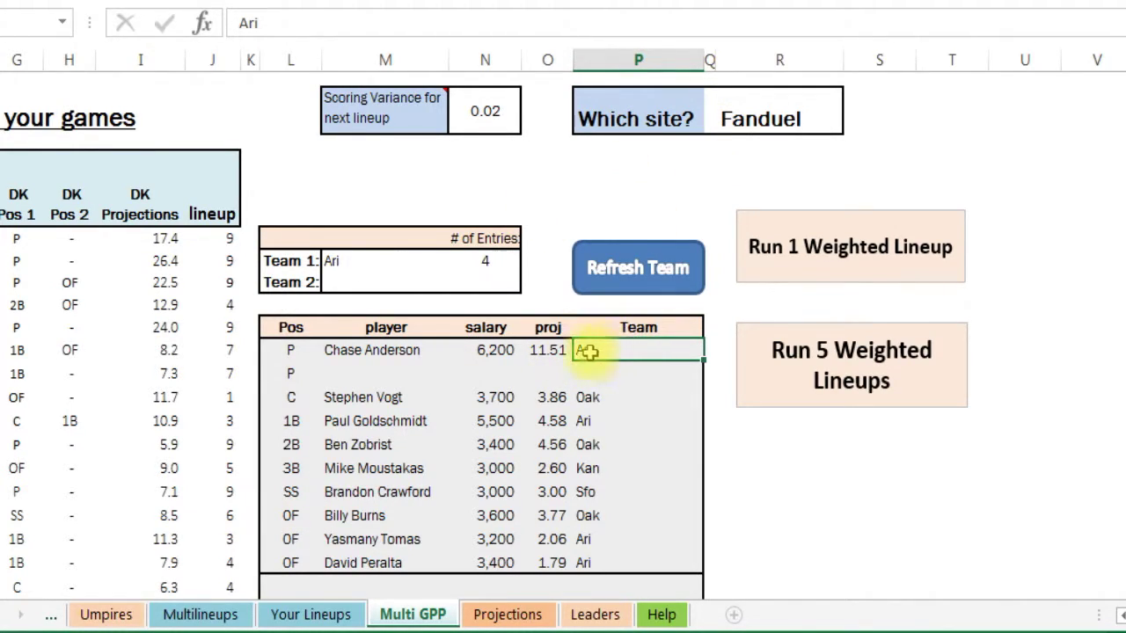
click(588, 422)
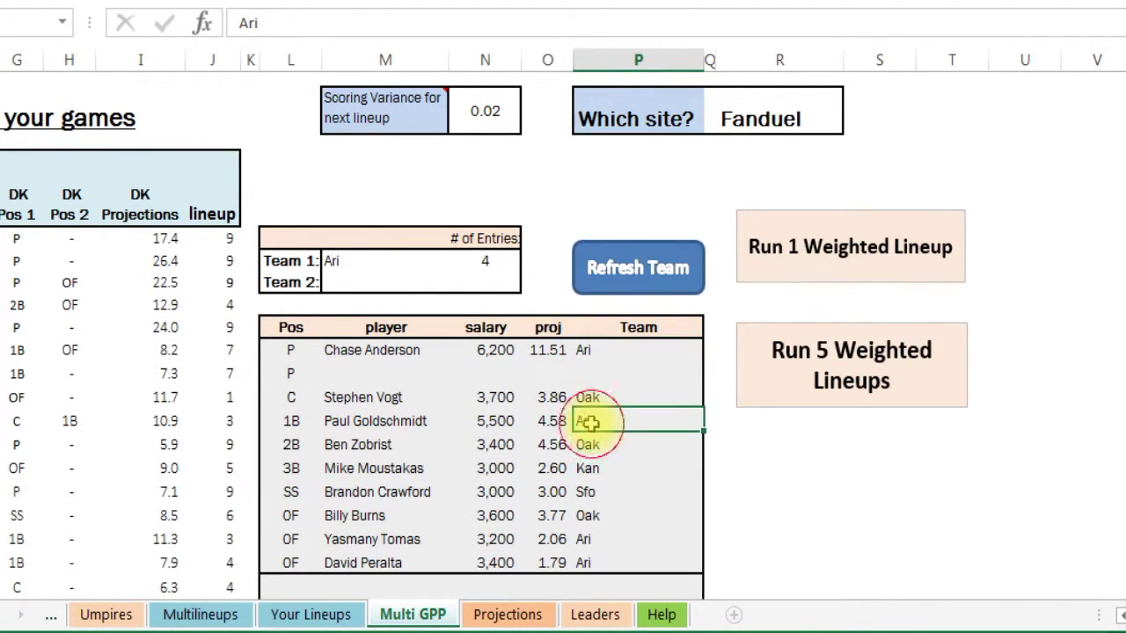
click(598, 539)
click(613, 561)
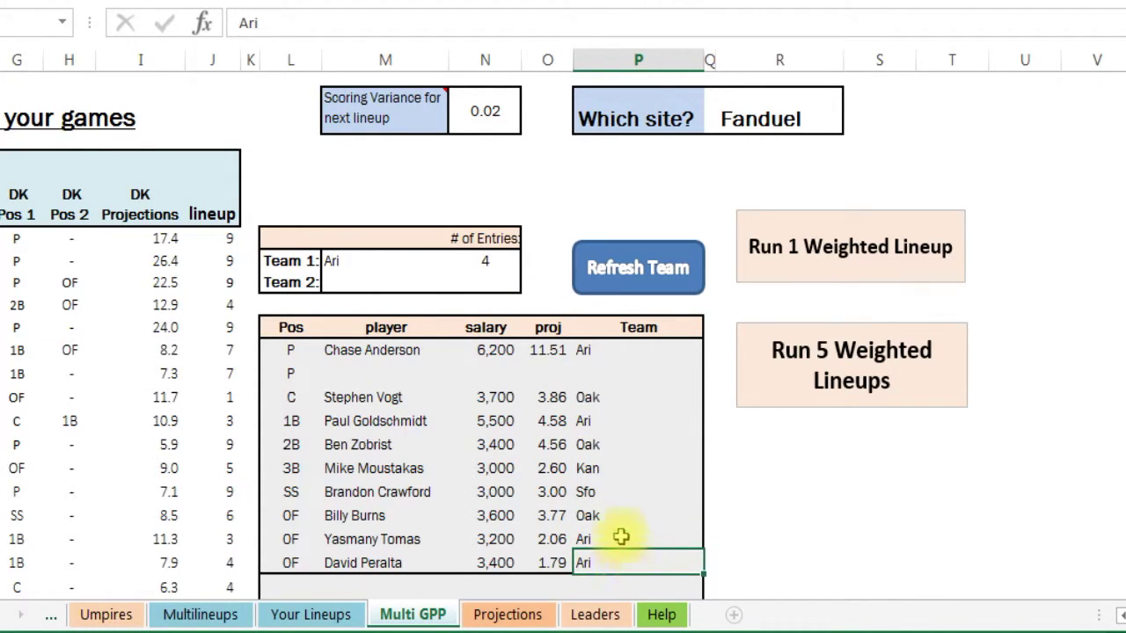
Check the Oak, Kan and Sfo picks' teams and projections, including Billy Burns's 11.7.
click(435, 489)
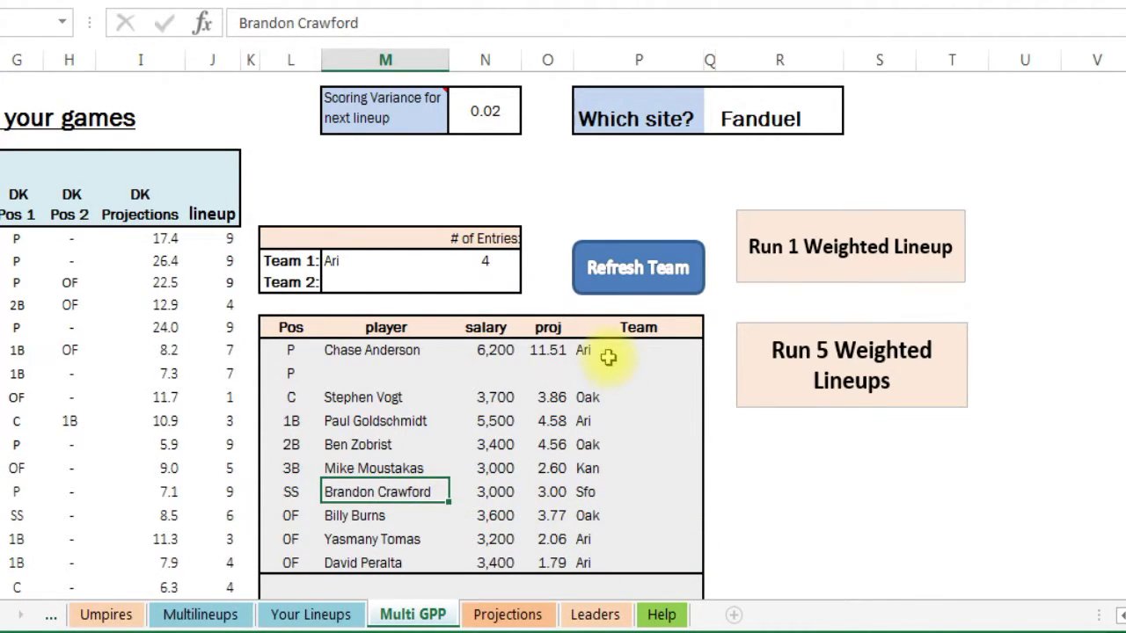
click(591, 398)
click(594, 421)
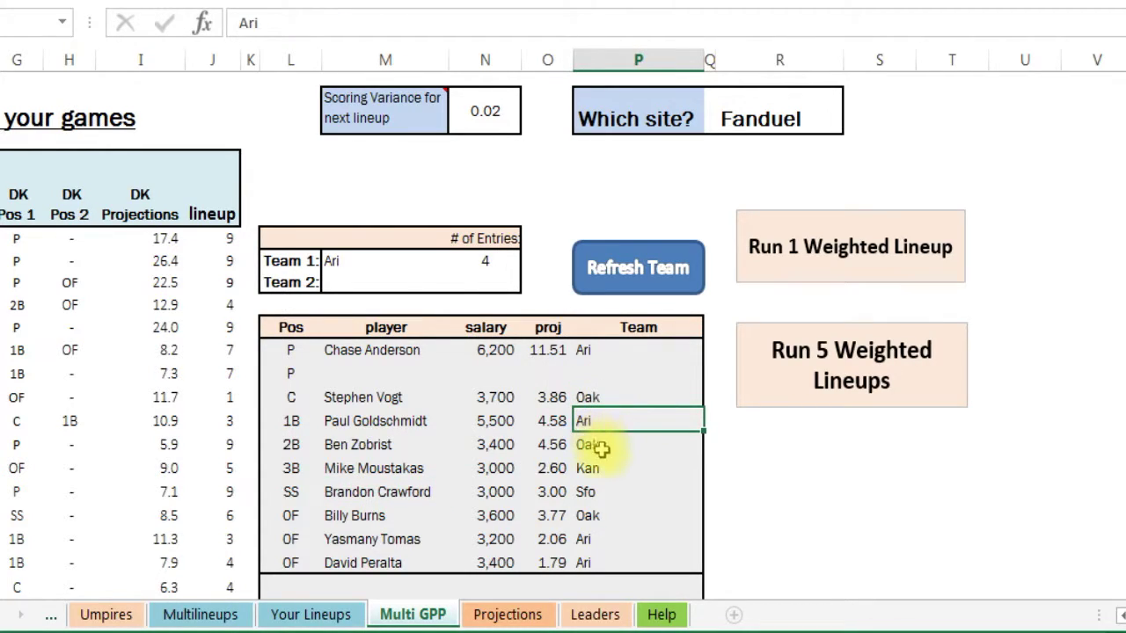
click(599, 448)
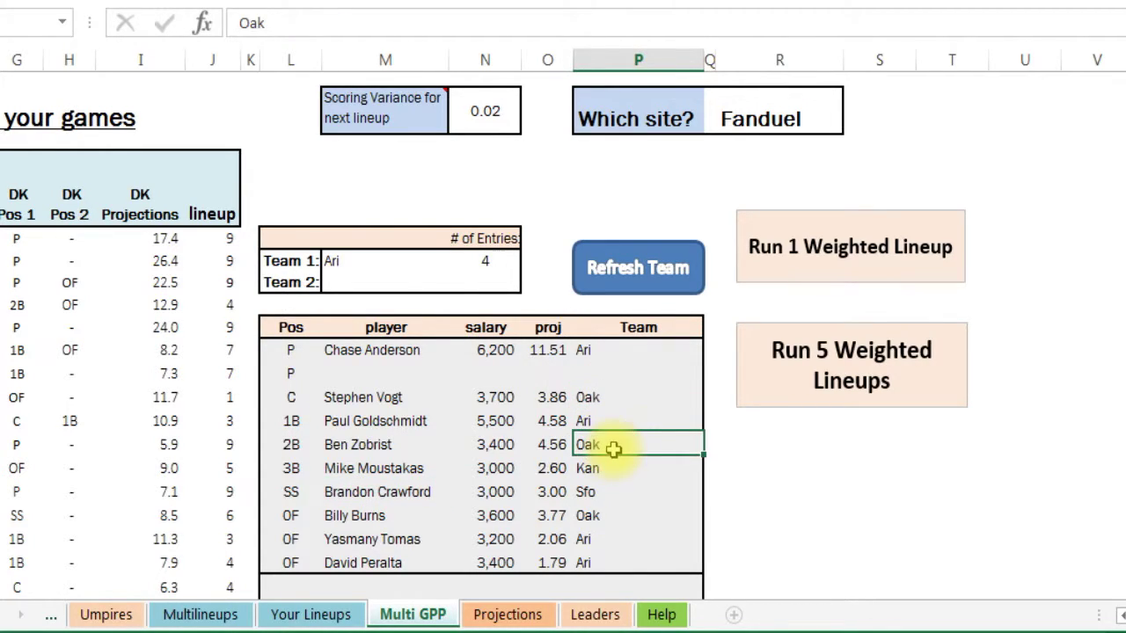
click(547, 446)
click(549, 468)
click(548, 491)
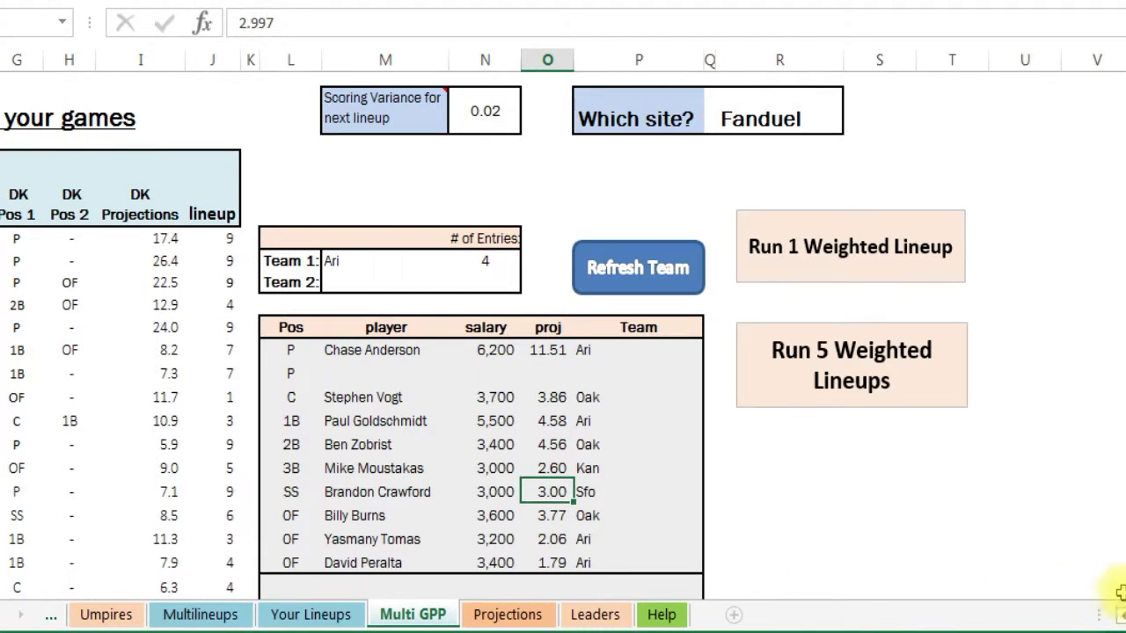
scroll(610, 438, left, 5)
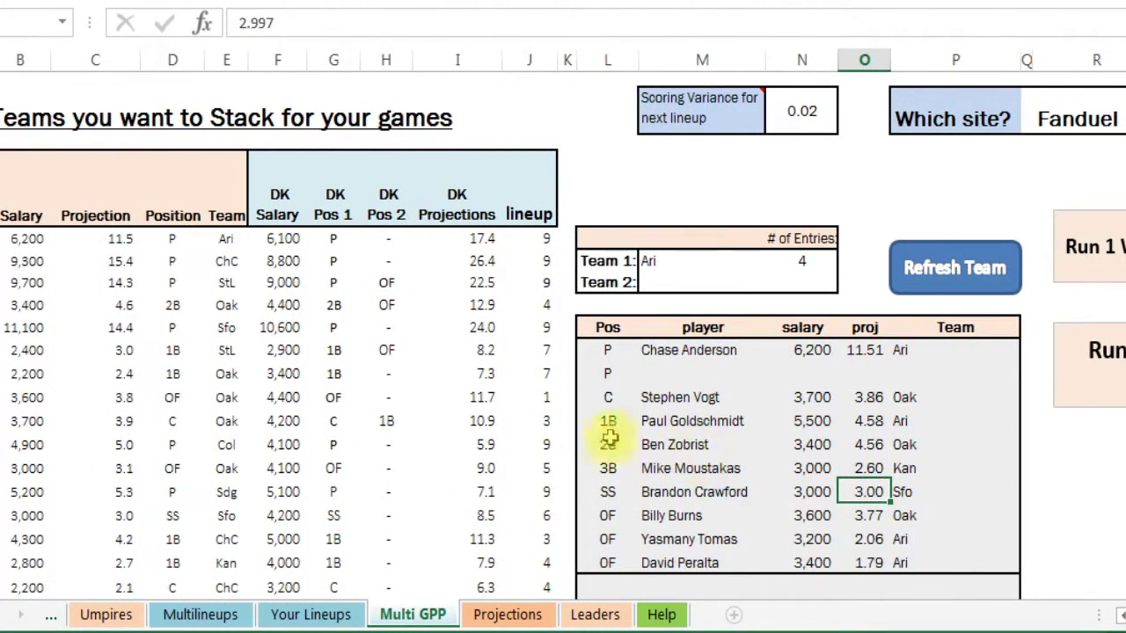
click(464, 397)
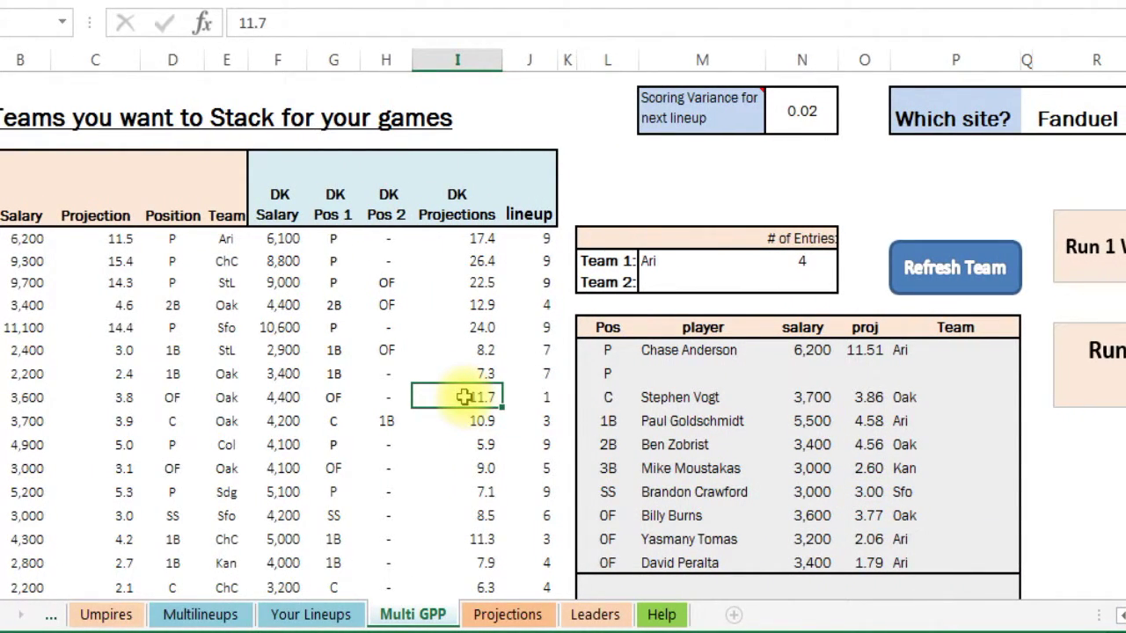